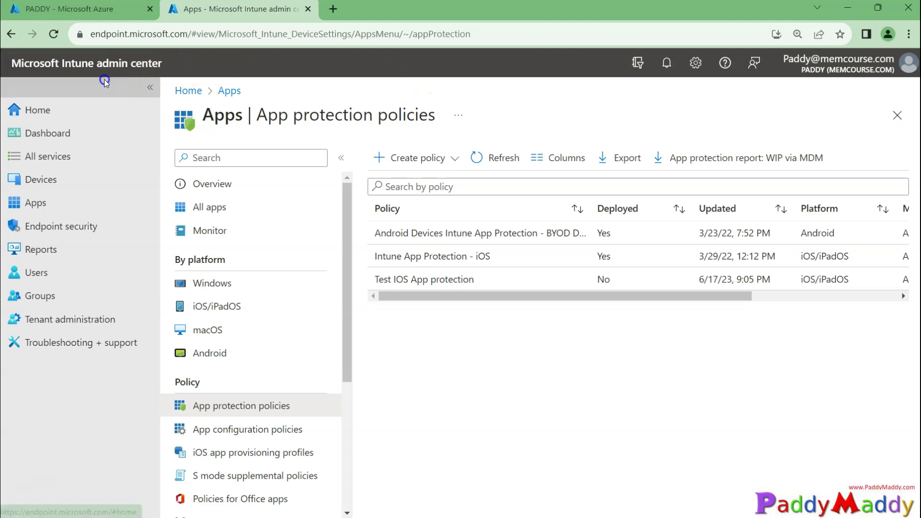
- Leave the Intune app protection policies for the Microsoft 365 home page as the test user
left_click(51, 85)
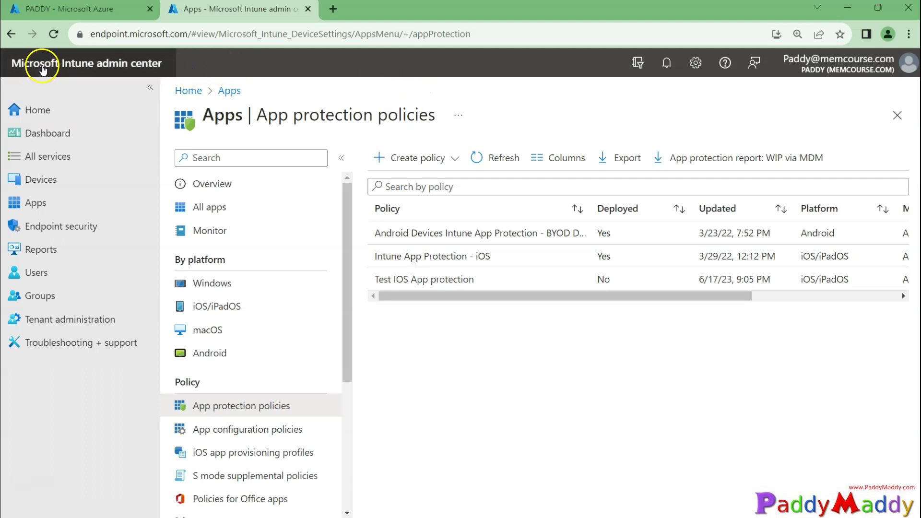
left_click(73, 71)
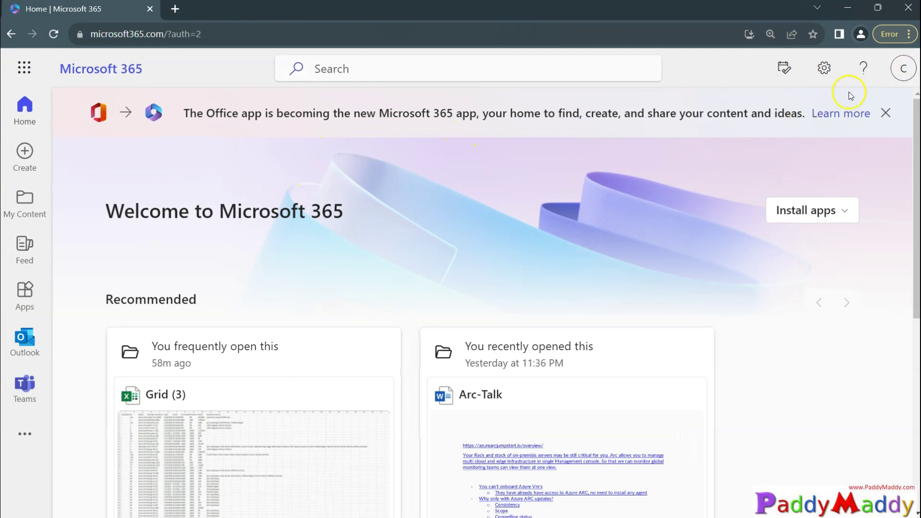
- Confirm the signed-in test user's account and go to their Outlook mailbox
left_click(900, 73)
left_click_drag(770, 175, 841, 175)
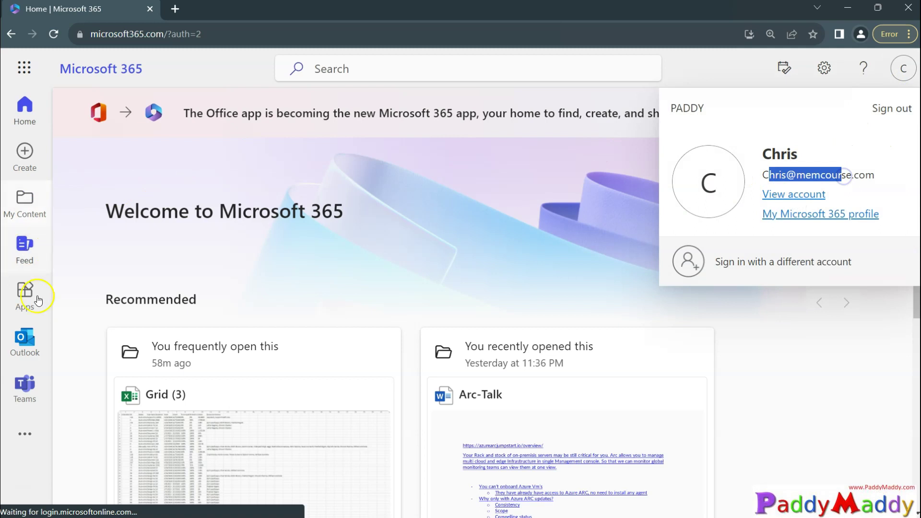
left_click(25, 353)
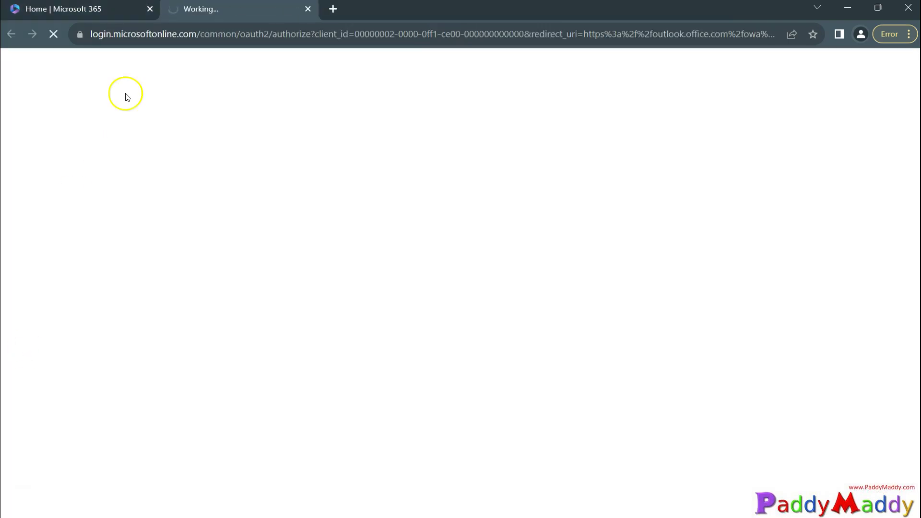
left_click(259, 288)
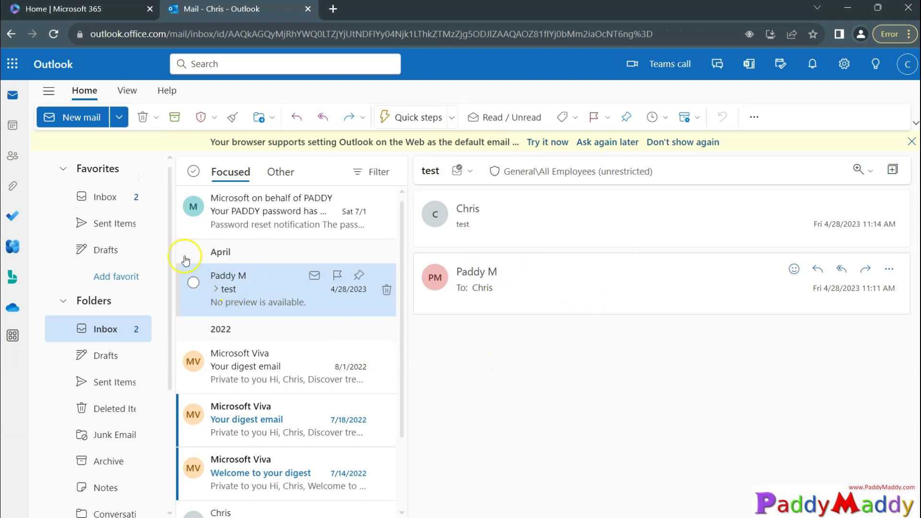
- From Sent Items, download the Arc-Talk.docx attachment of the Test email, proving downloads still work
left_click(116, 382)
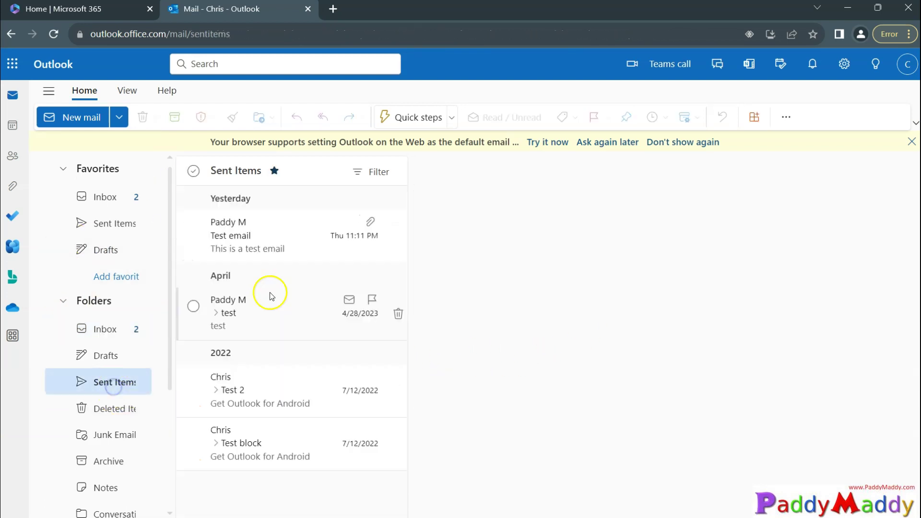
left_click(265, 233)
left_click(252, 305)
left_click(257, 251)
left_click(618, 273)
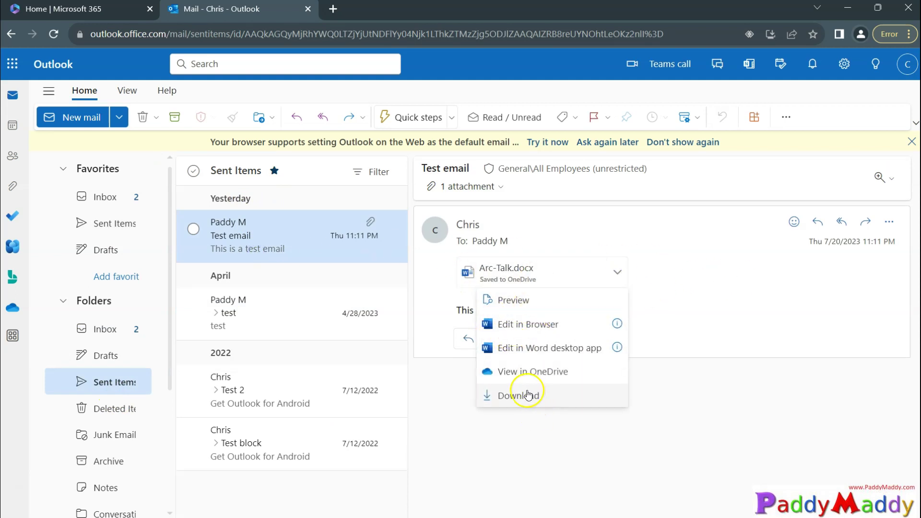
left_click(564, 407)
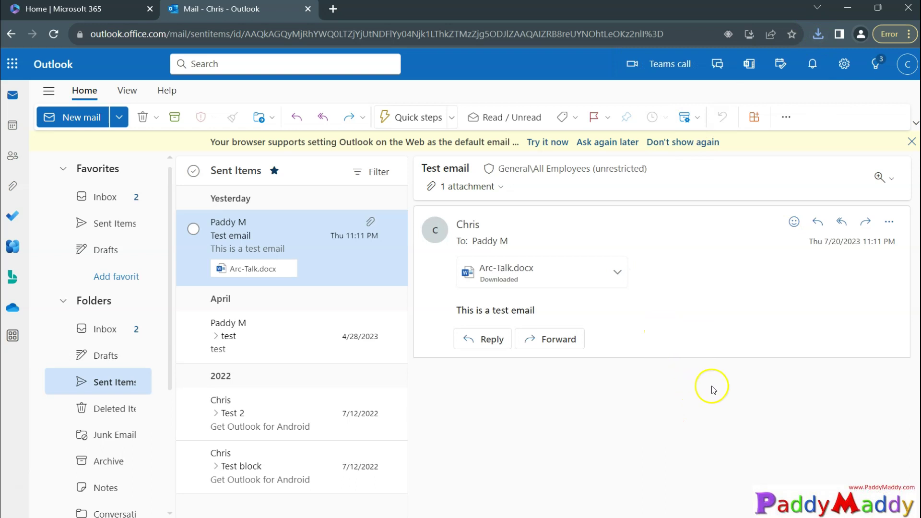
triple_click(140, 375)
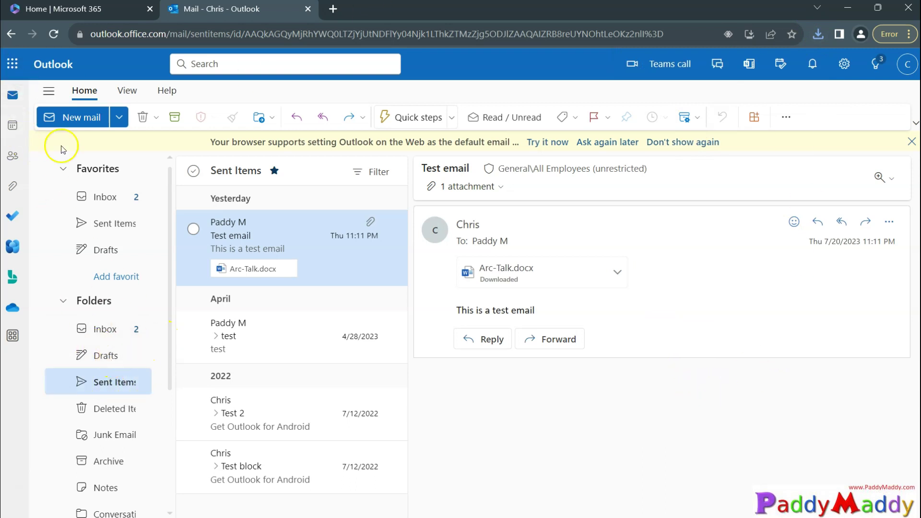
- Bring up the Microsoft 365 app launcher before switching to the Azure AD tenant overview
left_click(7, 64)
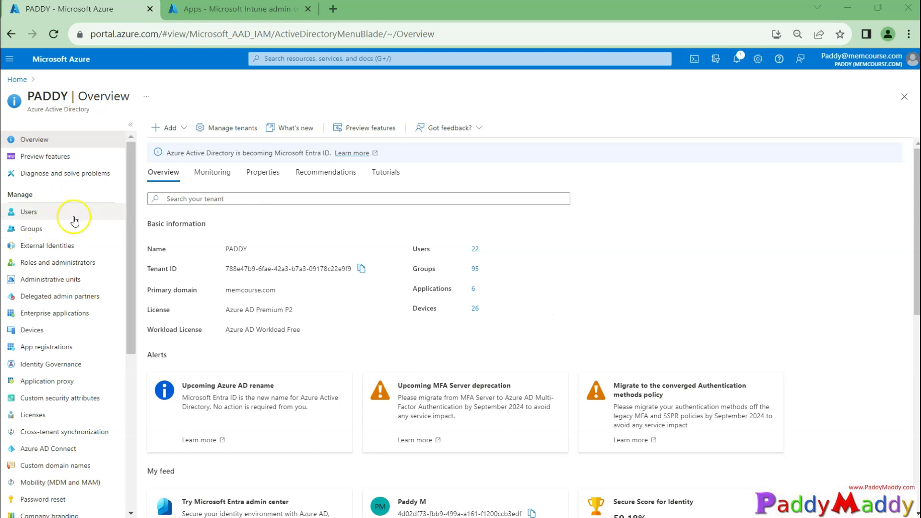
- Restore normal page size and highlight the entra.microsoft.com address of the Entra admin center
key("ctrl+plus")
scroll(395, 343, "down", 2)
scroll(237, 298, "down", 2)
scroll(108, 285, "down", 1)
scroll(108, 284, "down", 3)
scroll(112, 277, "down", 1)
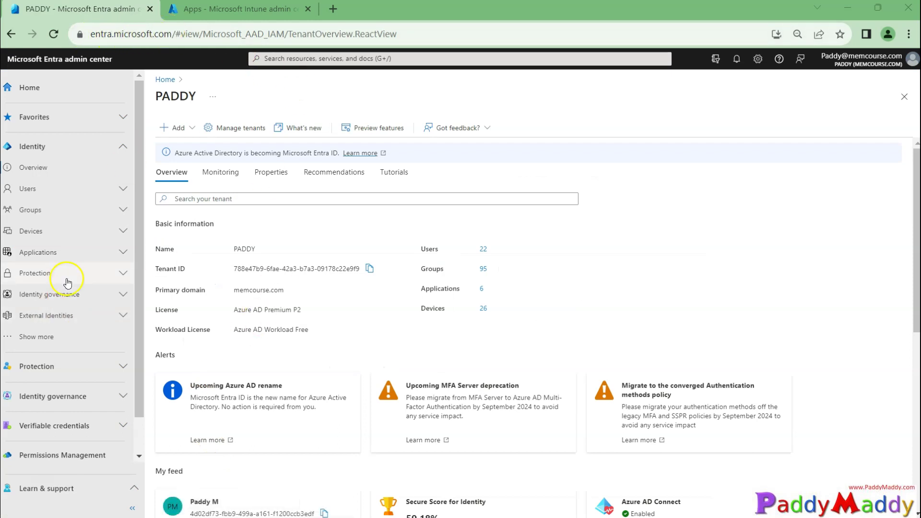
left_click(97, 34)
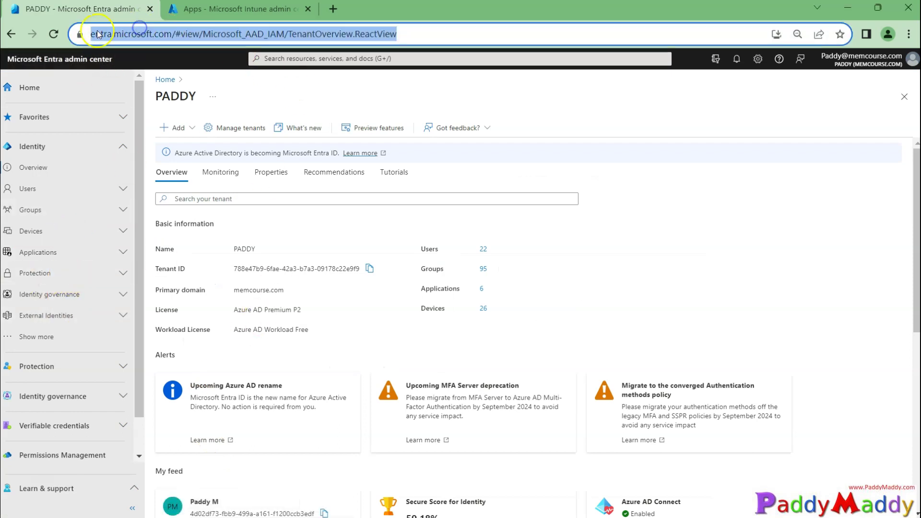
left_click(165, 33)
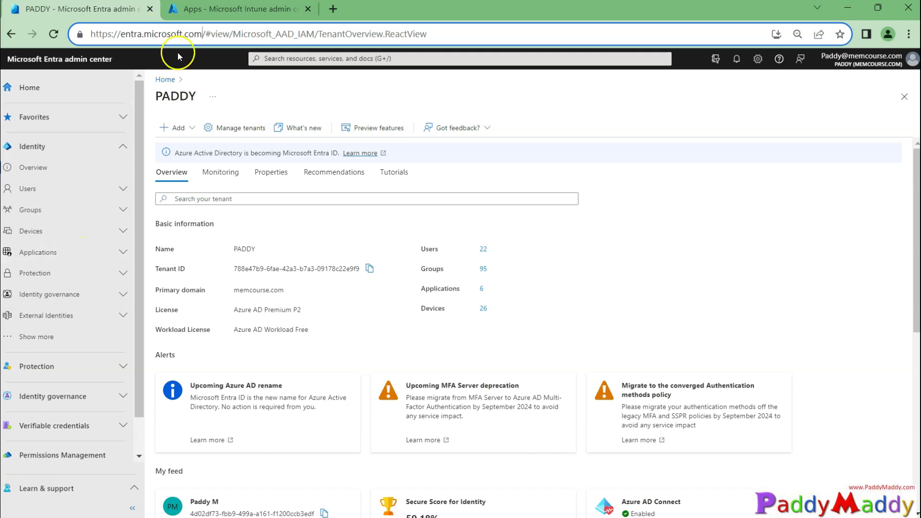
left_click_drag(202, 34, 92, 29)
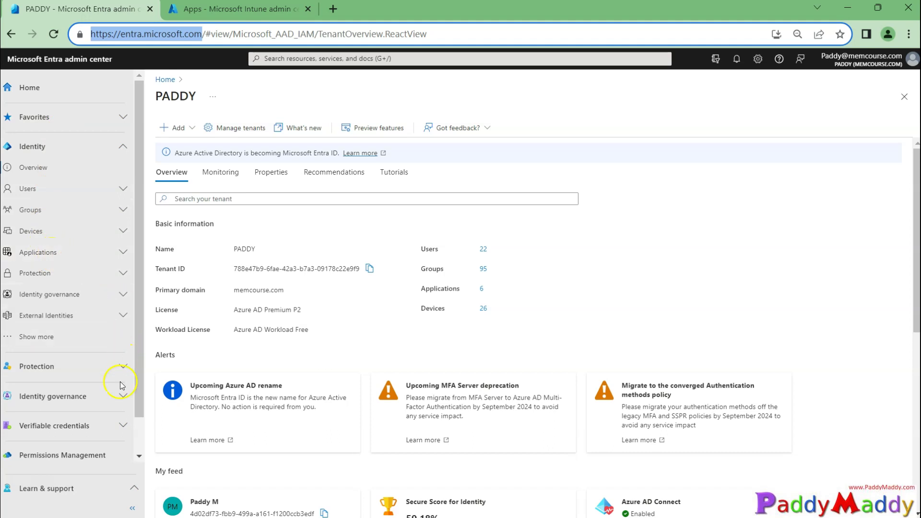
- Under Protection > Conditional Access, start a new policy named BYOD Devices Block Download
left_click(123, 366)
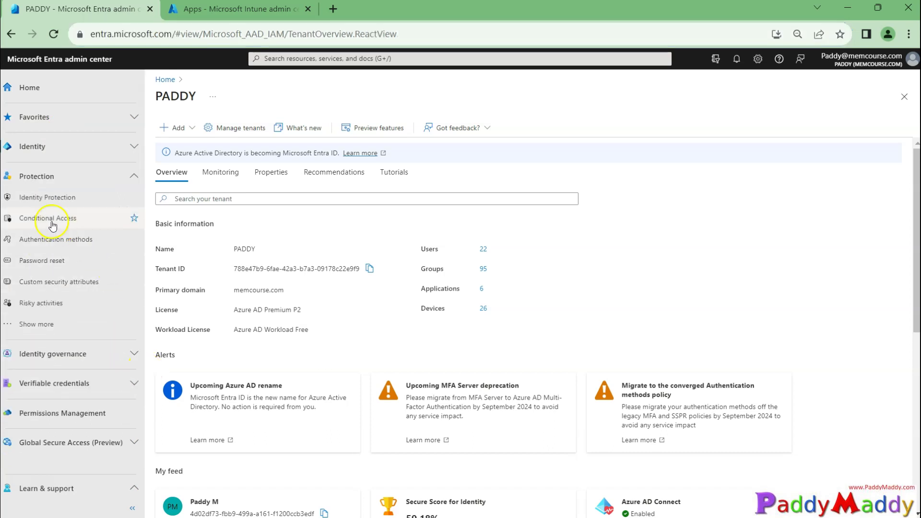
left_click(49, 220)
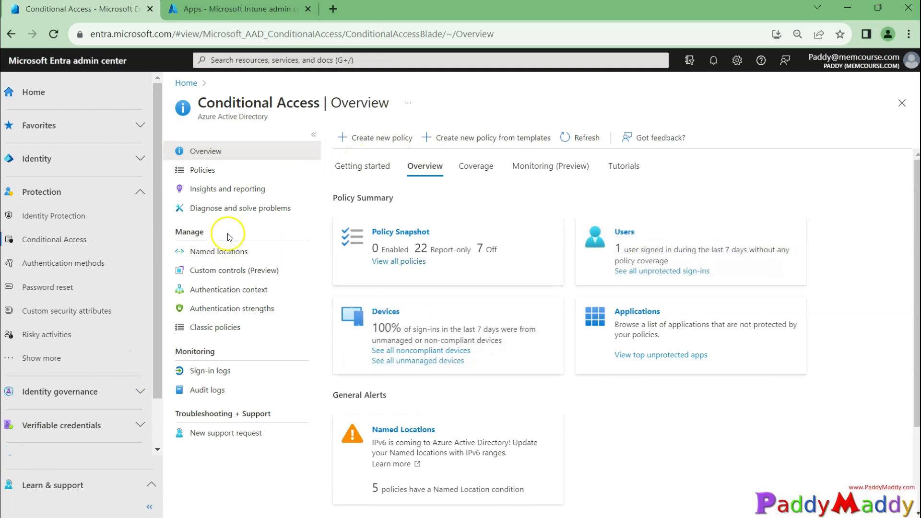
left_click(203, 171)
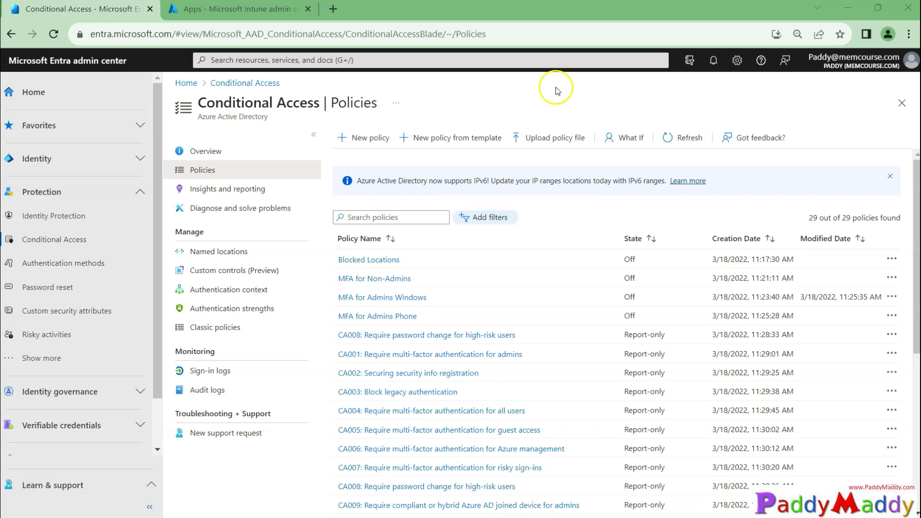
left_click(366, 140)
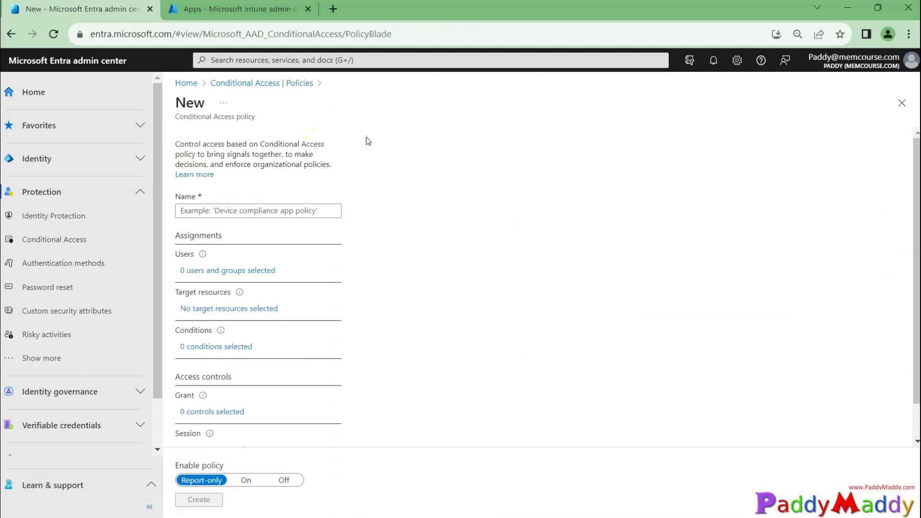
left_click(313, 211)
type("BYOD Devices Block Download")
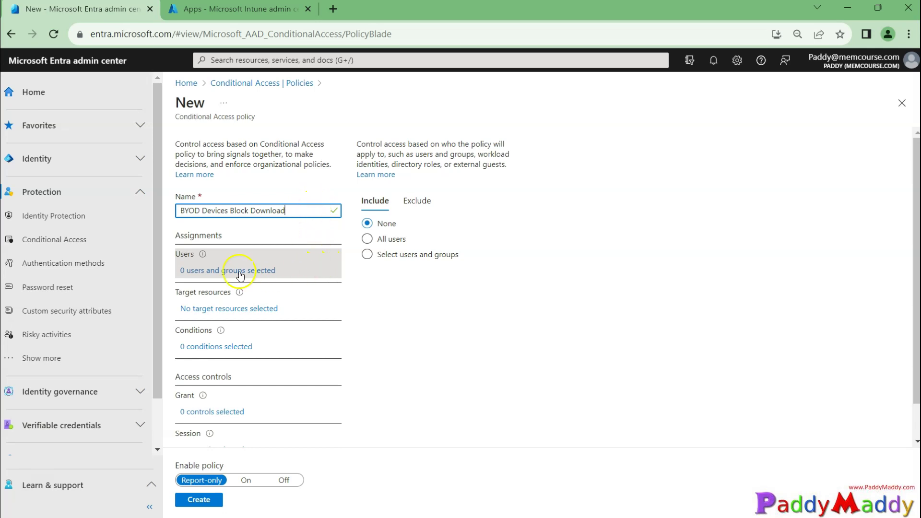
- Scope the policy's users to selected users and groups and search for the test user Chris
left_click(372, 258)
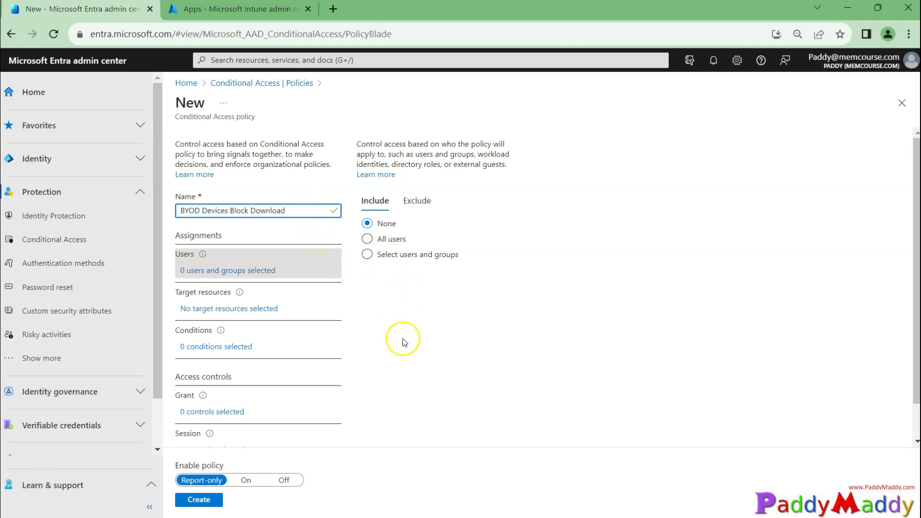
left_click(419, 202)
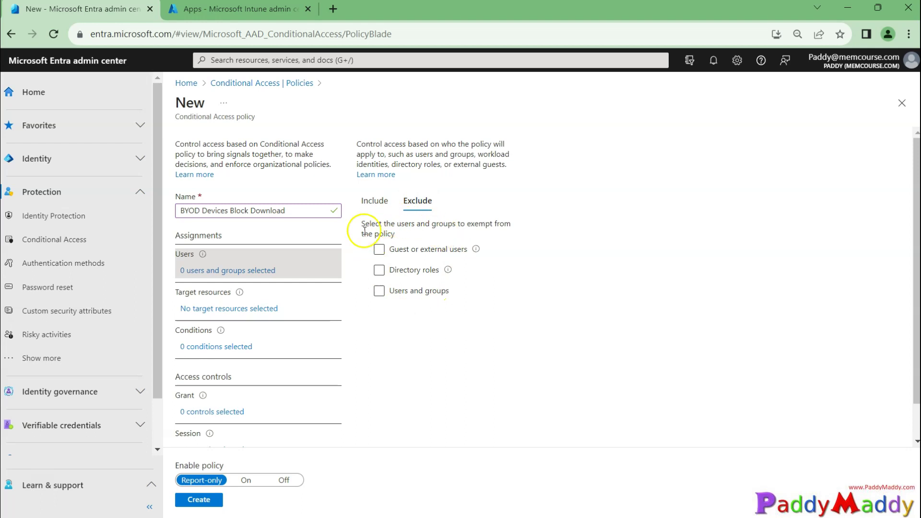
left_click(255, 121)
left_click_drag(255, 121, 174, 119)
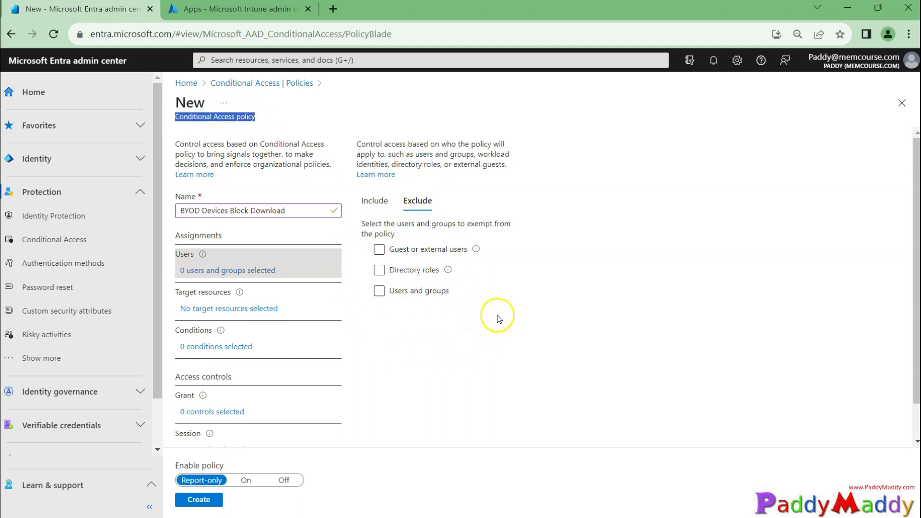
left_click(374, 201)
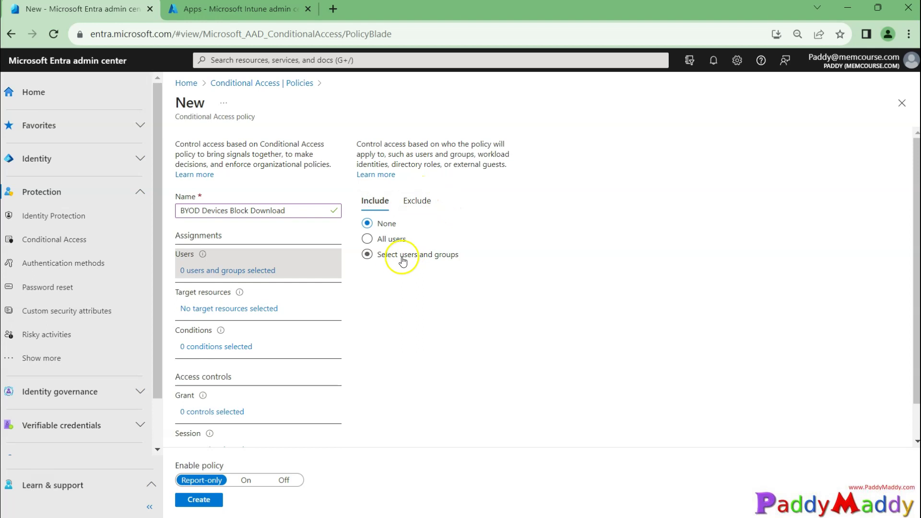
left_click(368, 254)
left_click(412, 362)
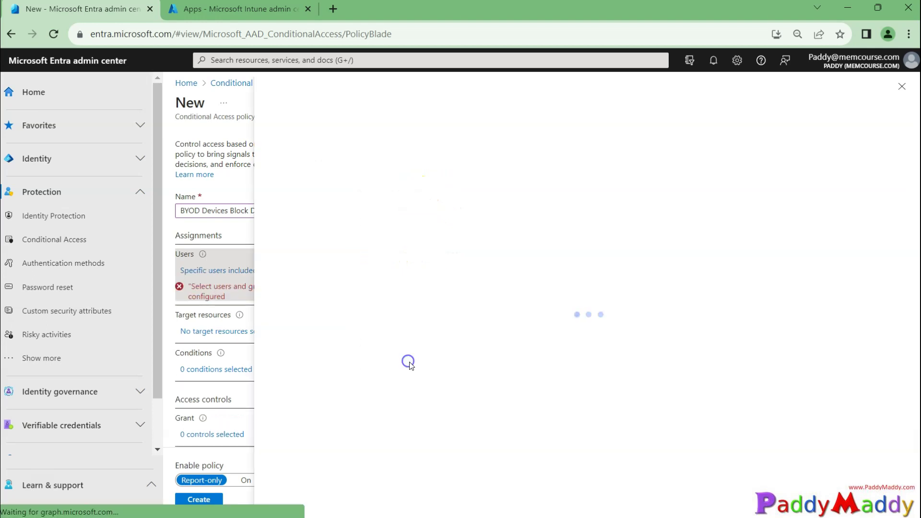
left_click(346, 177)
type("chirs")
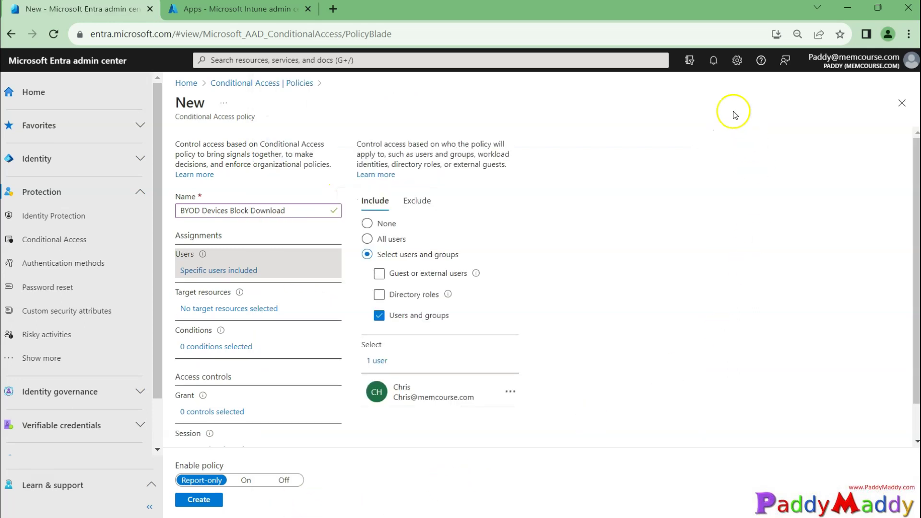
- Set target resources to selected cloud apps and search the app list for 'off'
left_click(228, 308)
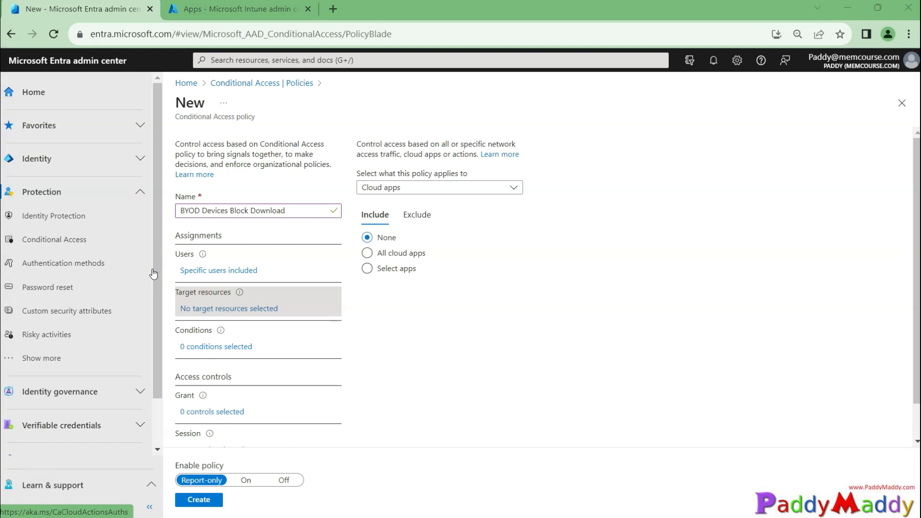
left_click(396, 268)
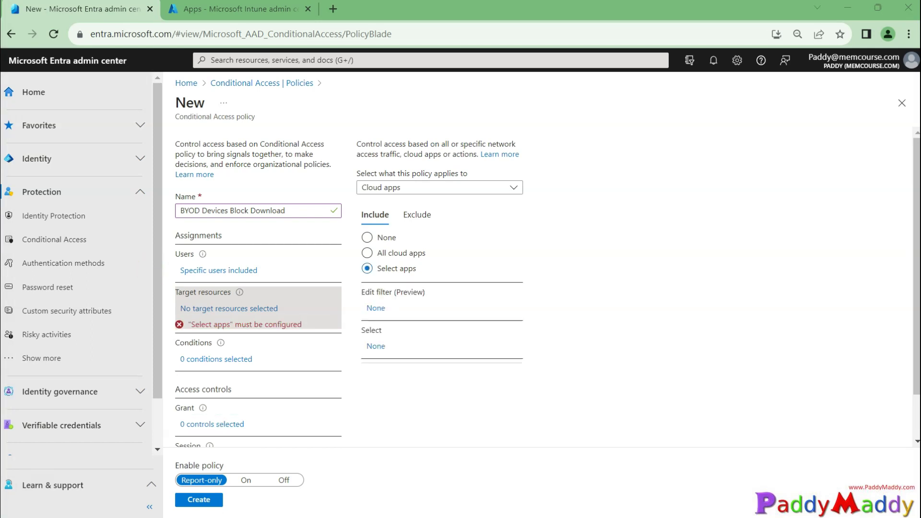
left_click(400, 253)
left_click(394, 268)
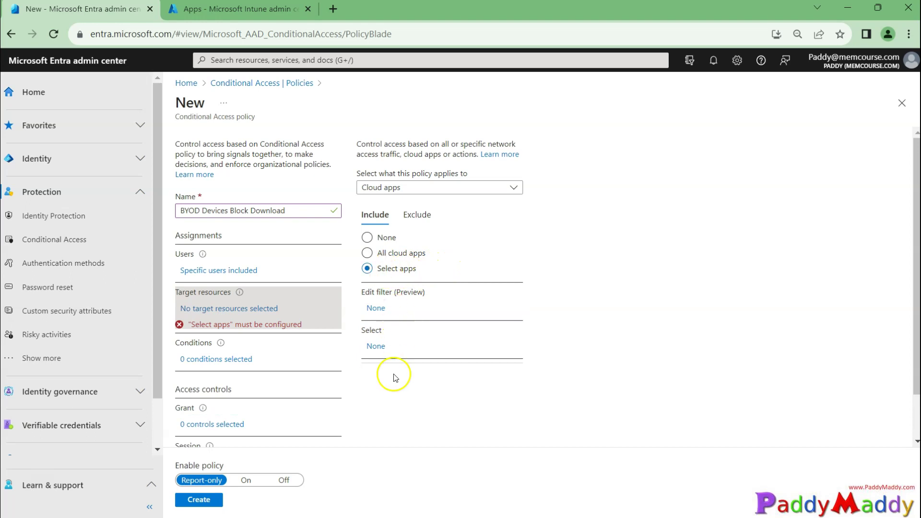
left_click(378, 347)
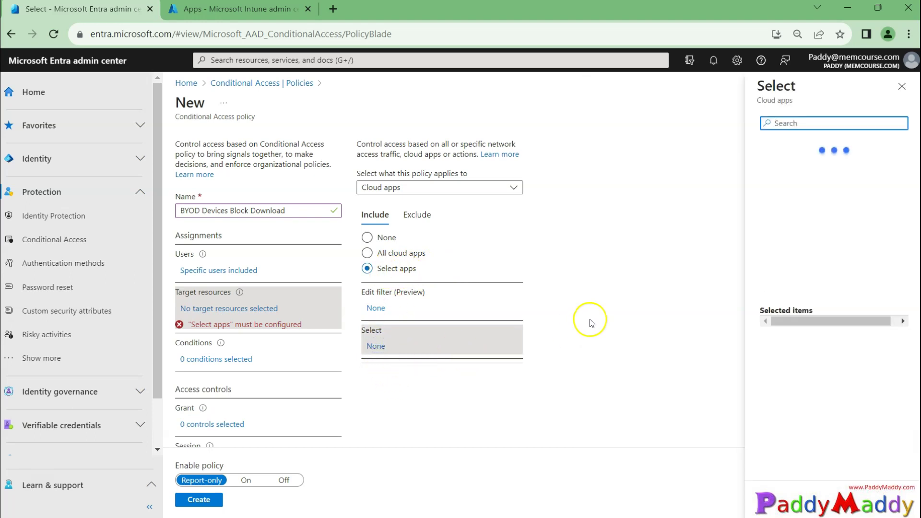
left_click(807, 122)
type("o")
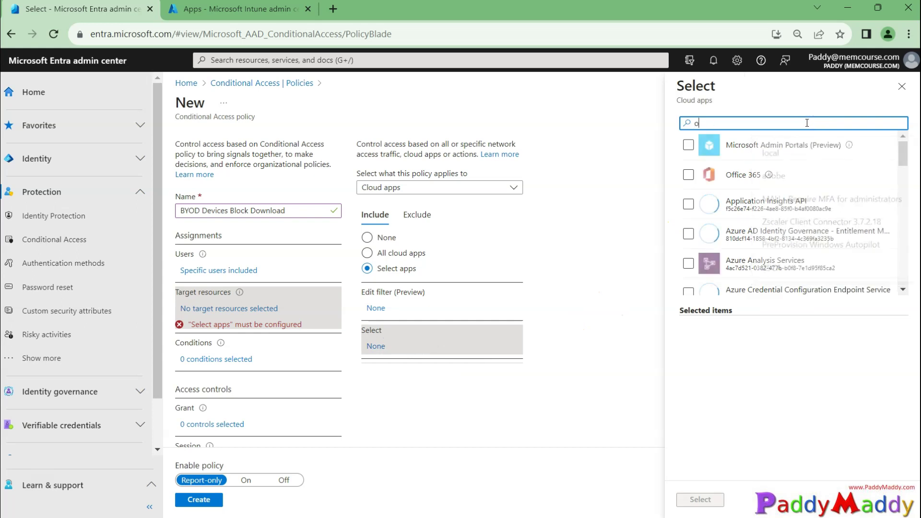
type("ff")
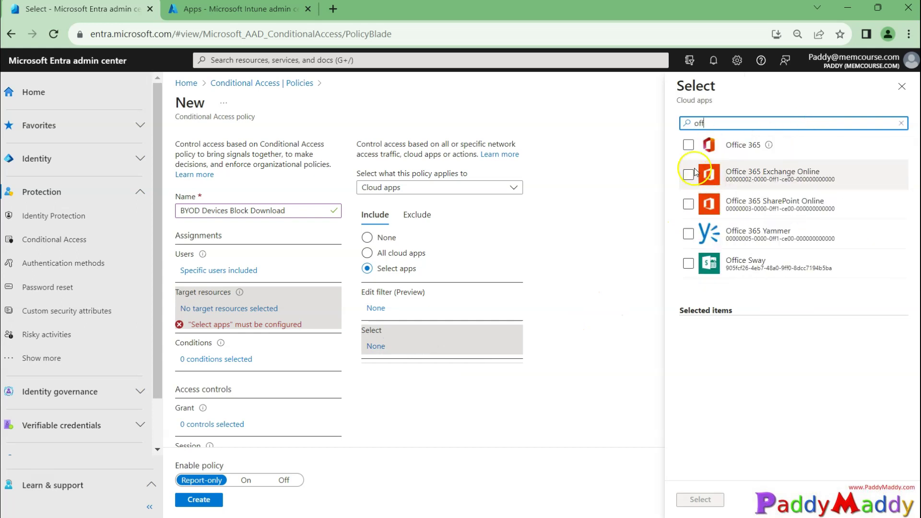
- Include Office 365 (reviewing the apps it covers) and Office 365 SharePoint Online, then confirm both
left_click(689, 147)
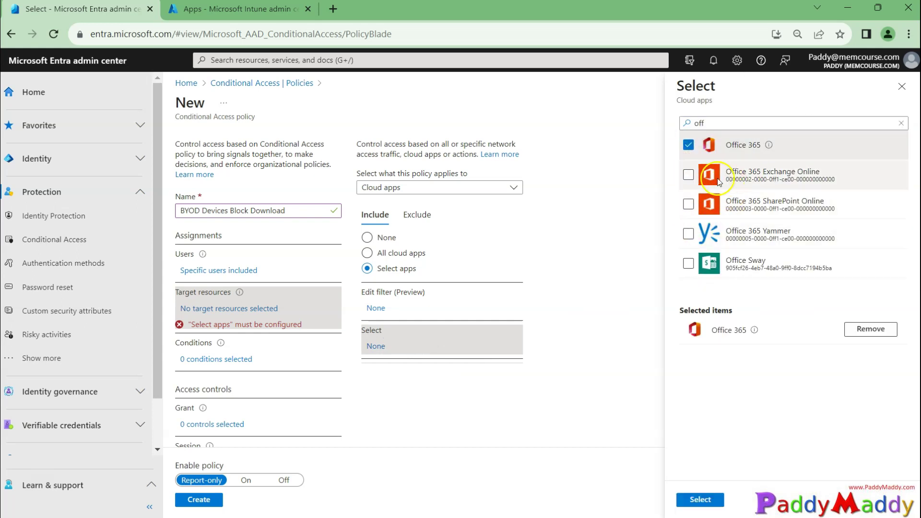
left_click(771, 146)
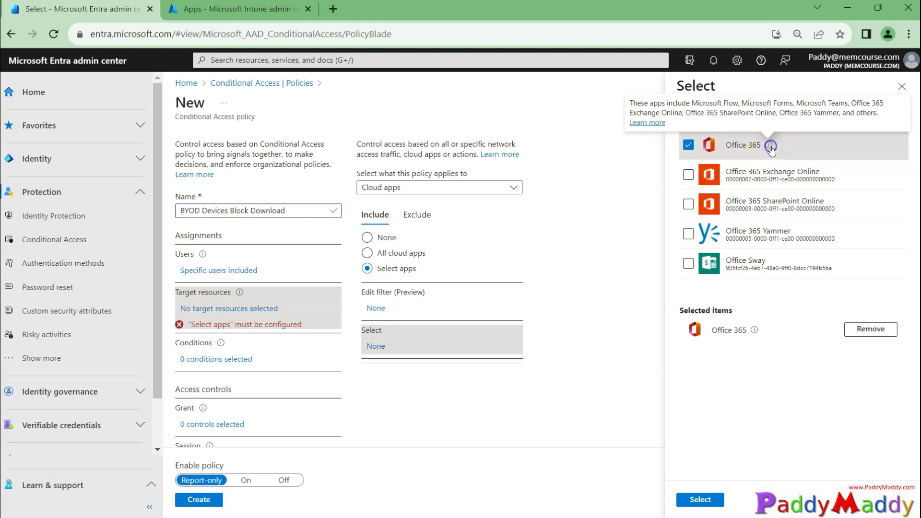
left_click(667, 123)
left_click_drag(639, 114, 745, 110)
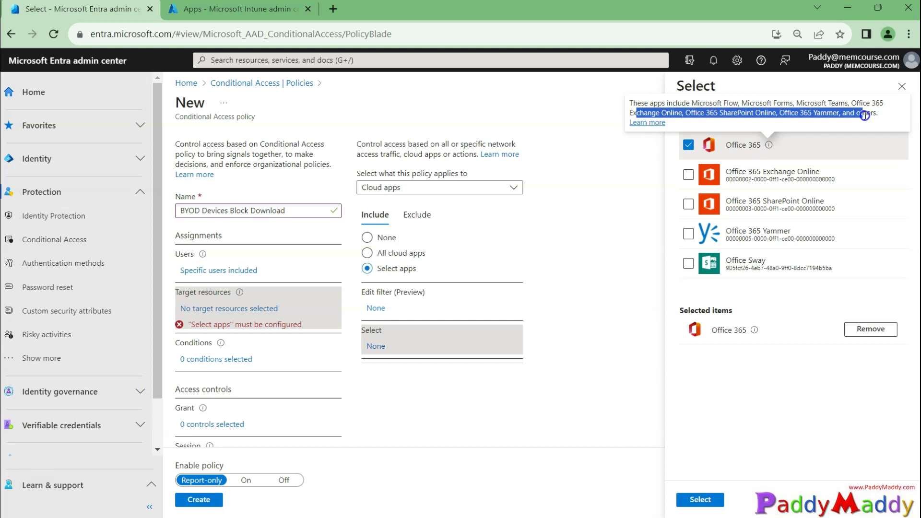
left_click(815, 453)
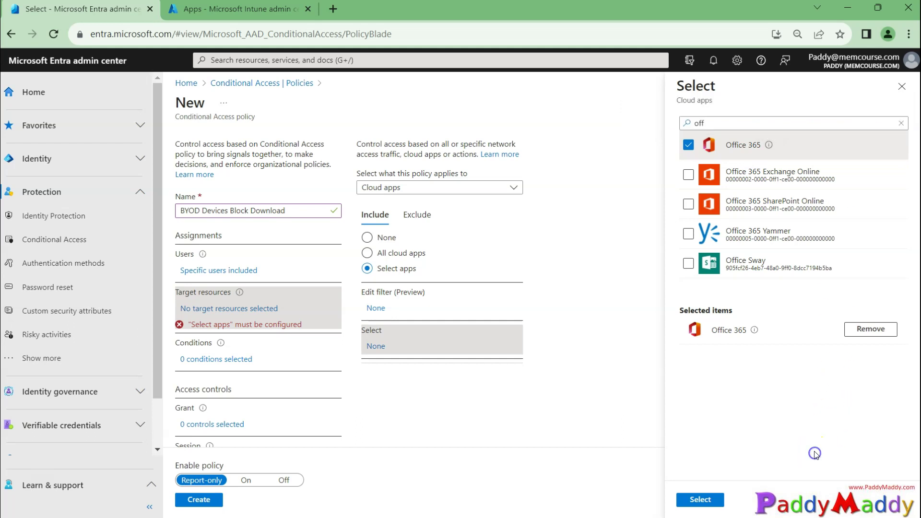
left_click(749, 203)
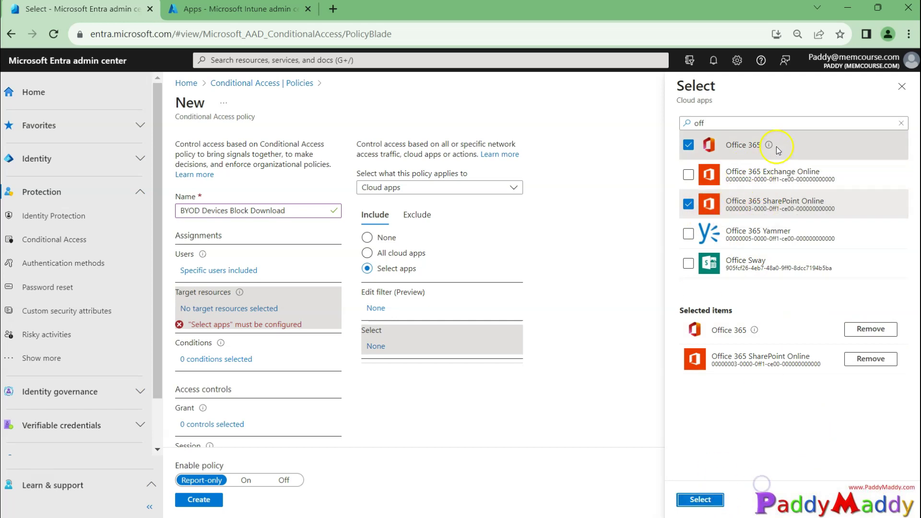
left_click(700, 500)
scroll(622, 396, "down", 2)
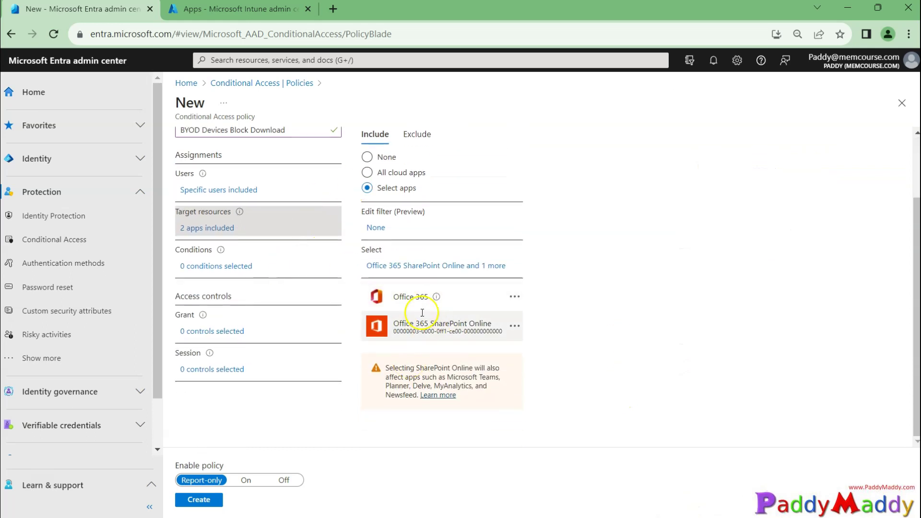
scroll(504, 320, "up", 2)
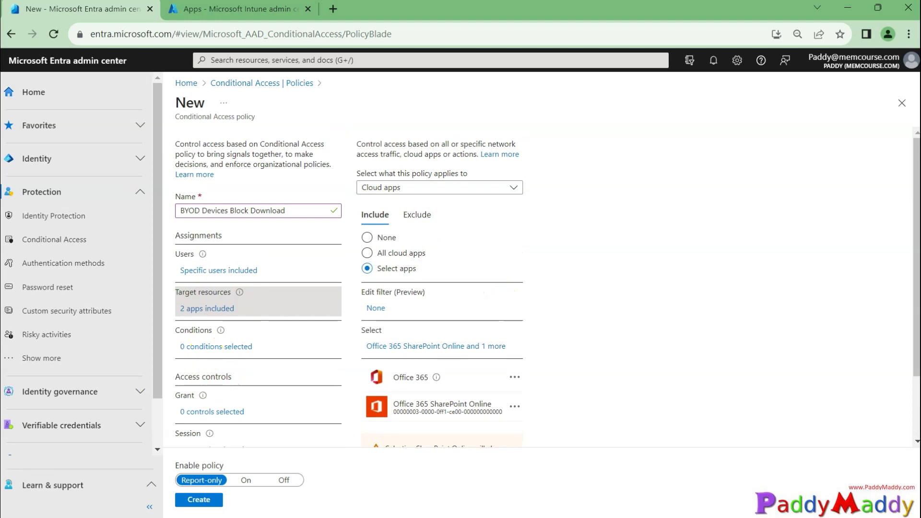
- Under Conditions, enable the Filter for devices with Configure set to Yes
left_click(216, 344)
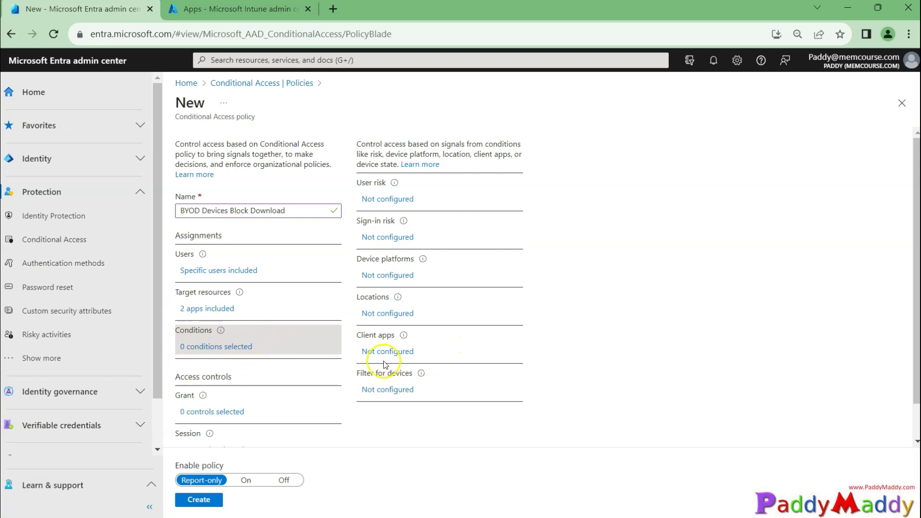
key("ctrl+plus")
scroll(536, 418, "down", 1)
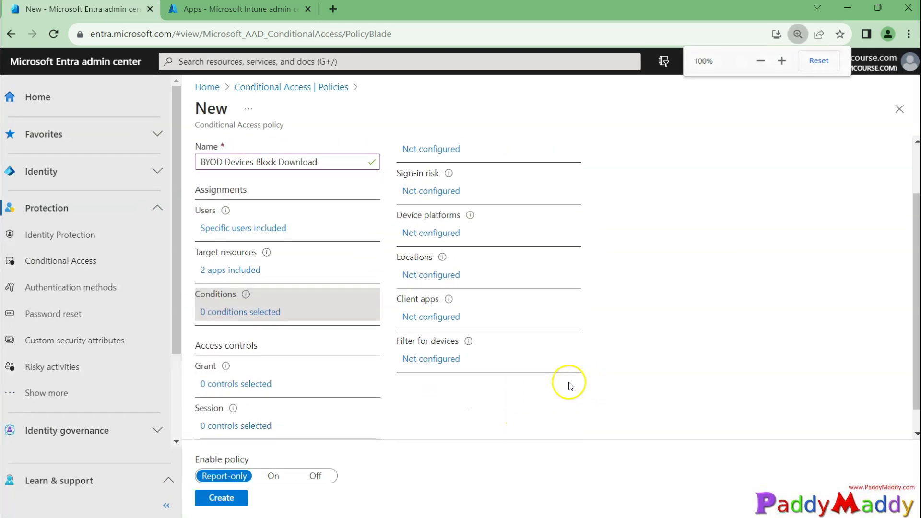
left_click(429, 363)
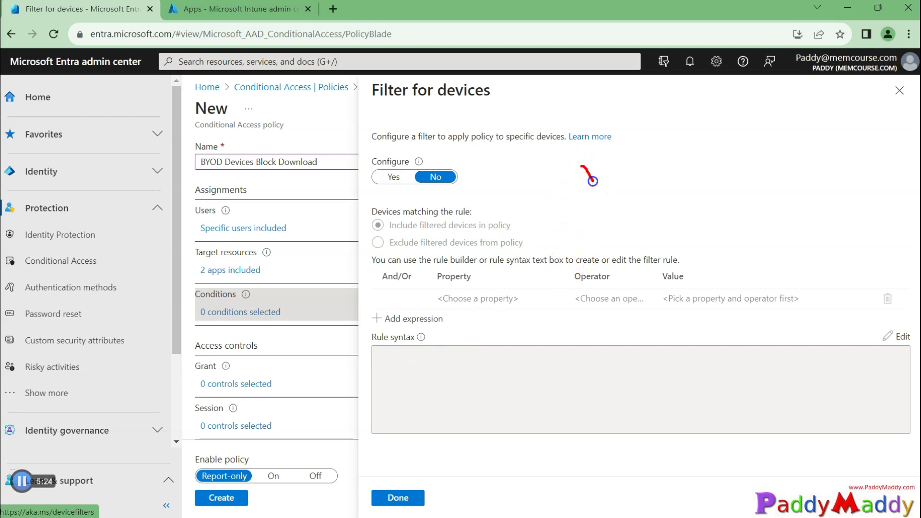
left_click_drag(602, 154, 614, 174)
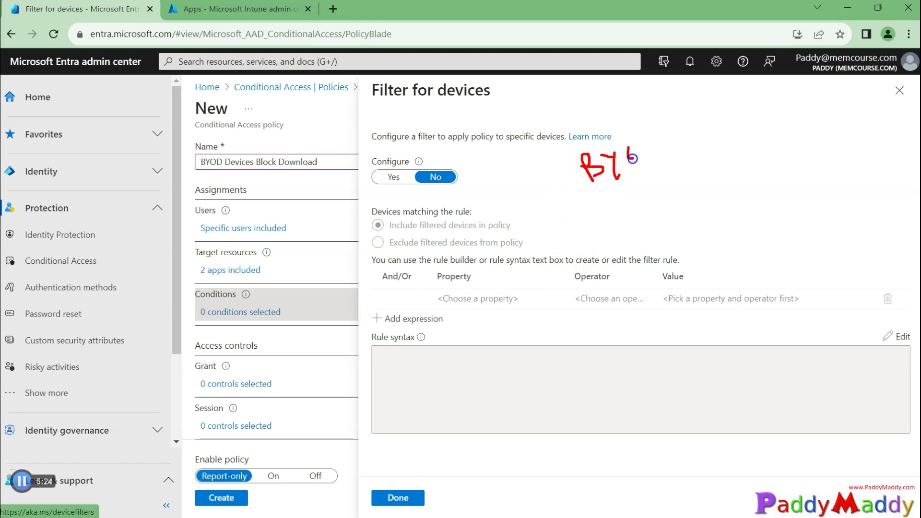
left_click_drag(672, 155, 622, 186)
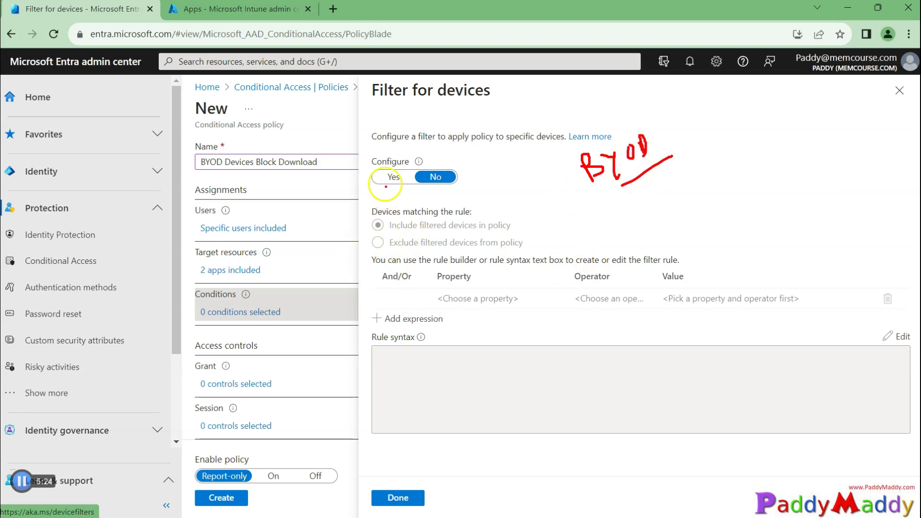
left_click_drag(379, 103, 410, 106)
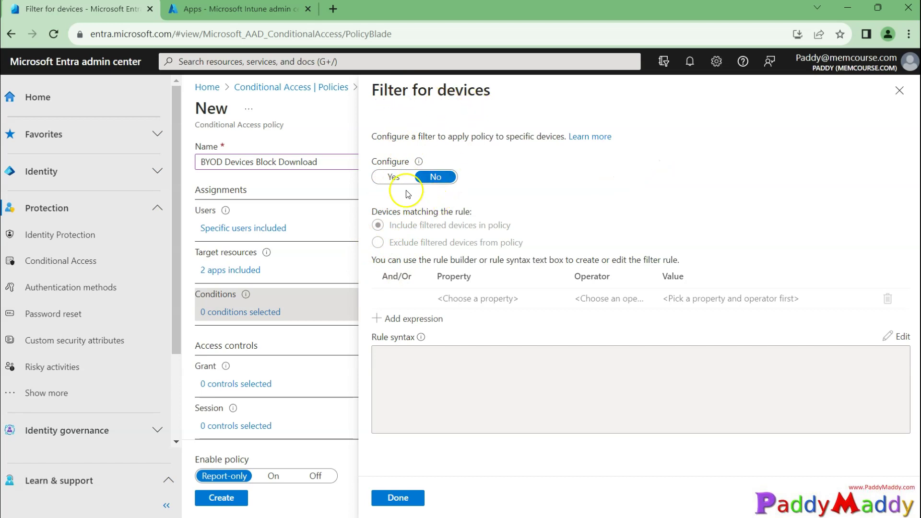
left_click(393, 179)
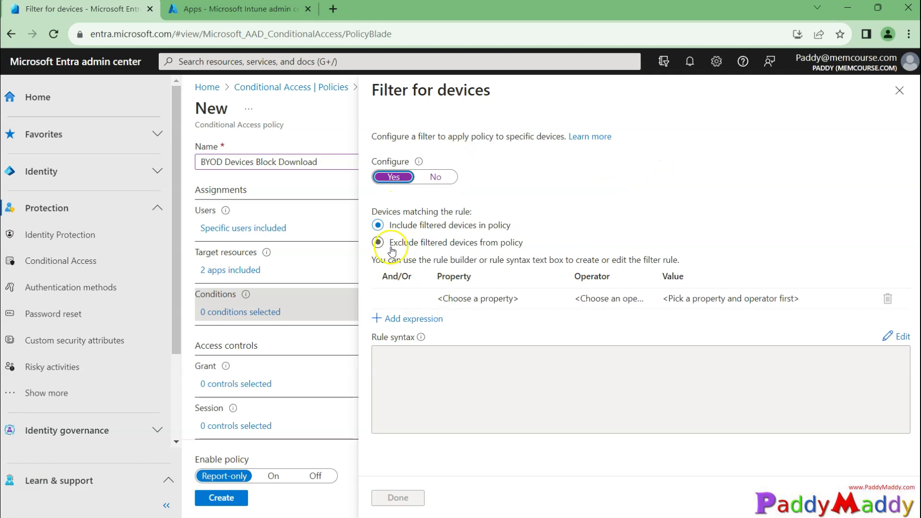
- Build the rule isCompliant Equals True And DeviceOwnership Equals Company
left_click(496, 298)
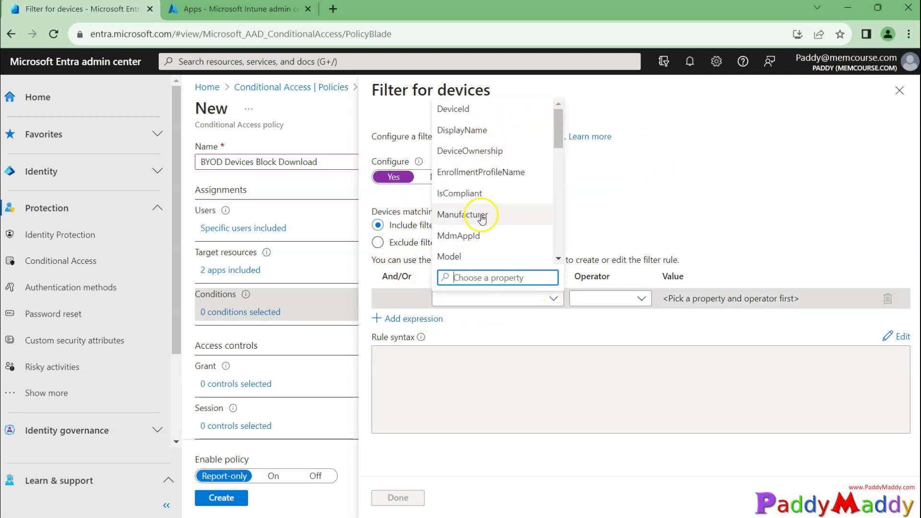
left_click(476, 193)
left_click(610, 298)
left_click(607, 317)
left_click(684, 298)
left_click(688, 319)
left_click(423, 319)
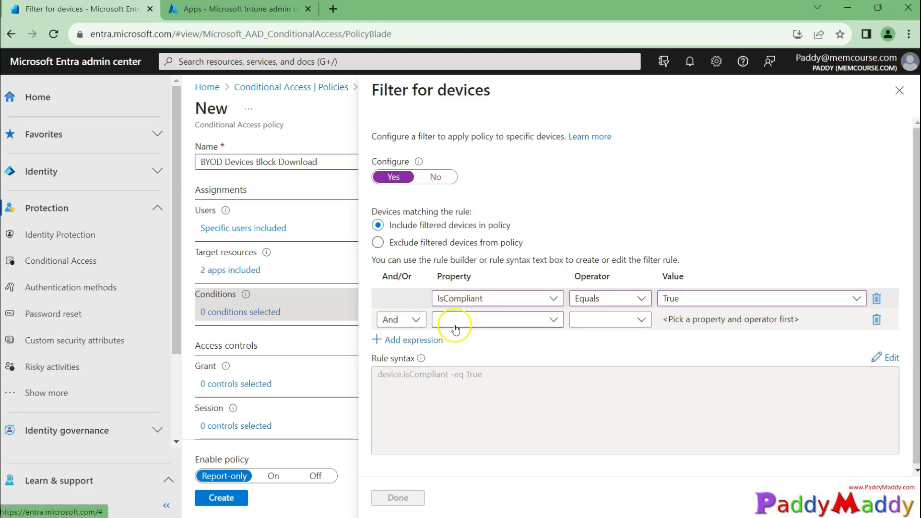
left_click(470, 320)
left_click(487, 160)
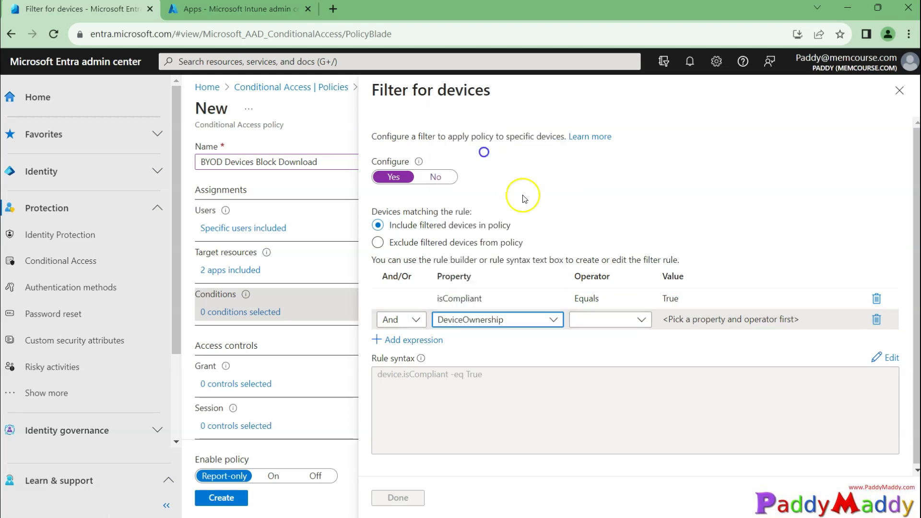
left_click(688, 319)
left_click(689, 361)
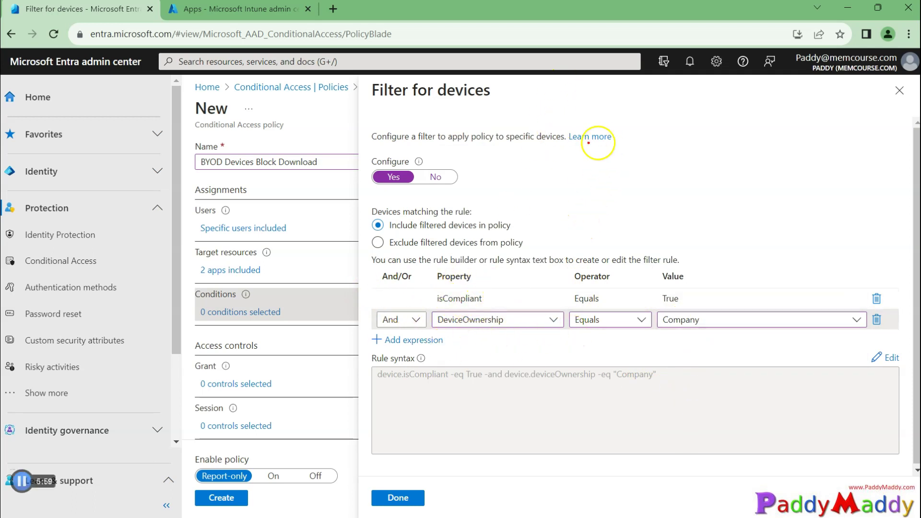
left_click_drag(496, 293, 532, 270)
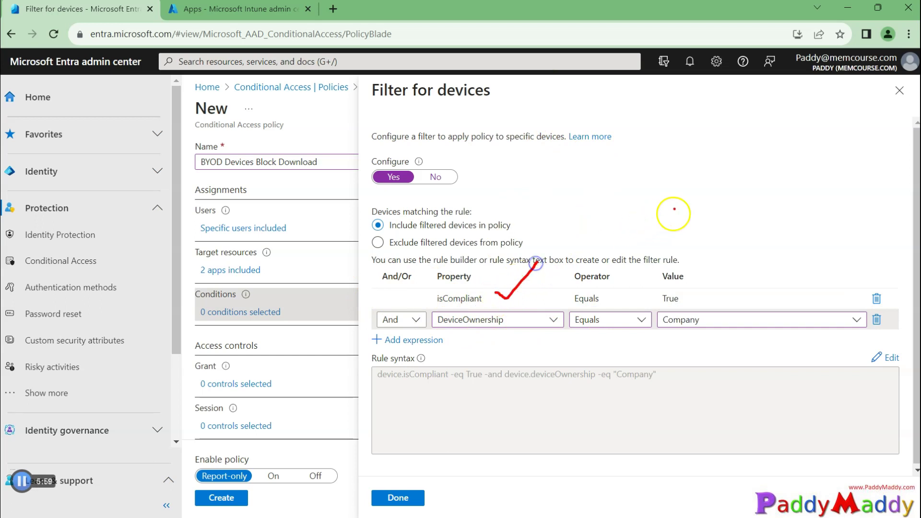
left_click_drag(673, 205, 657, 232)
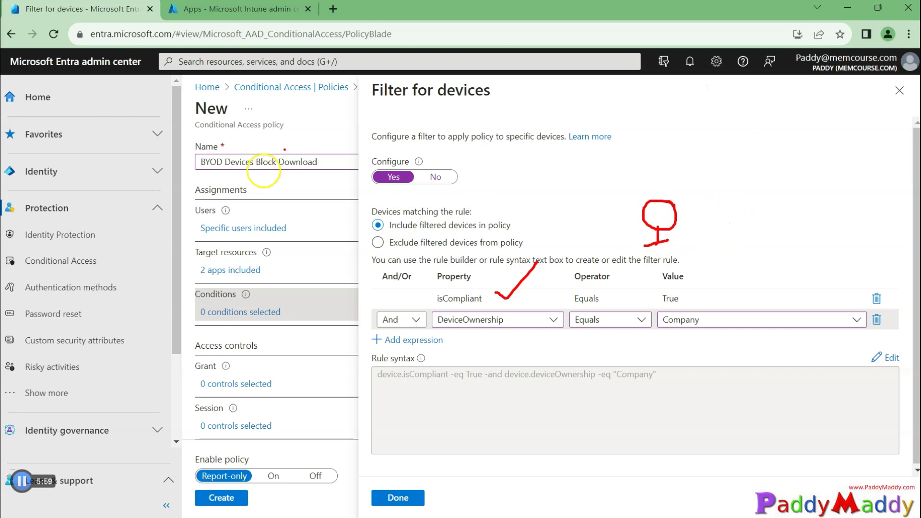
left_click_drag(756, 194, 668, 213)
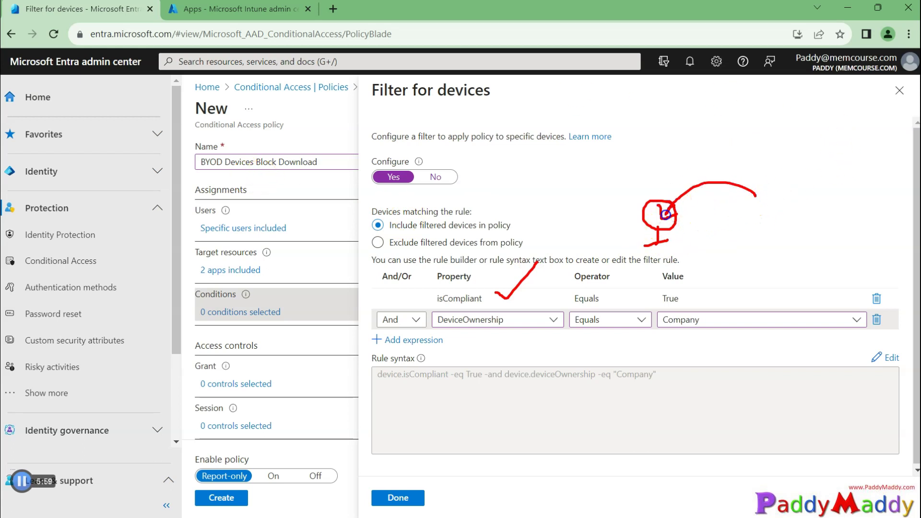
left_click_drag(669, 178, 695, 159)
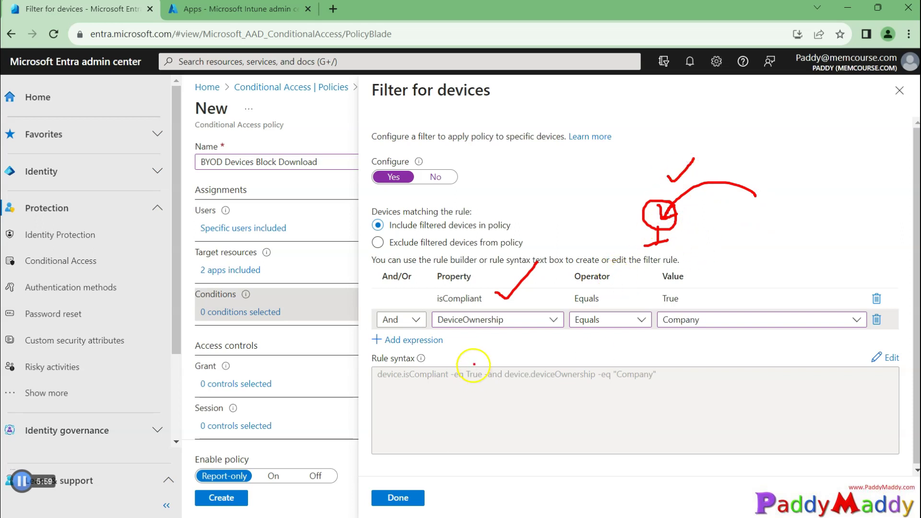
left_click_drag(460, 335, 527, 335)
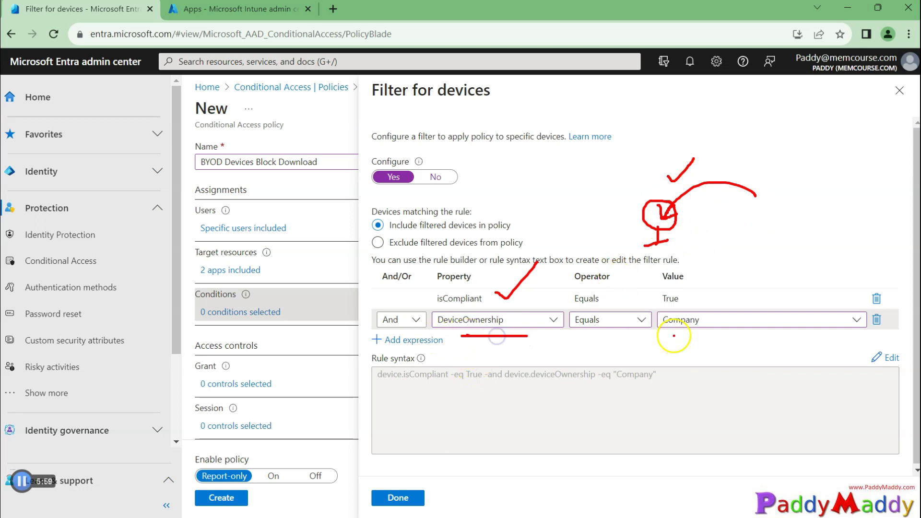
mouse_move(673, 334)
left_mouse_down()
mouse_move(721, 330)
mouse_move(681, 231)
left_mouse_up()
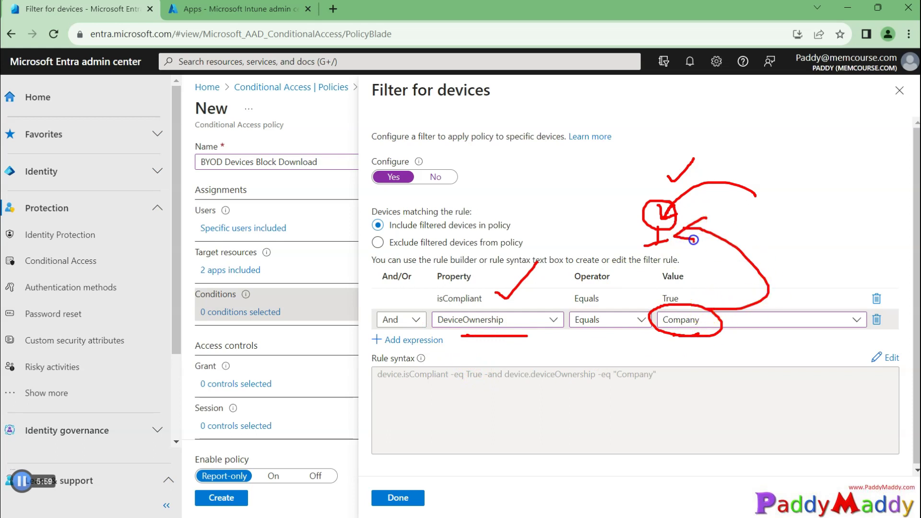
left_click_drag(740, 130, 755, 143)
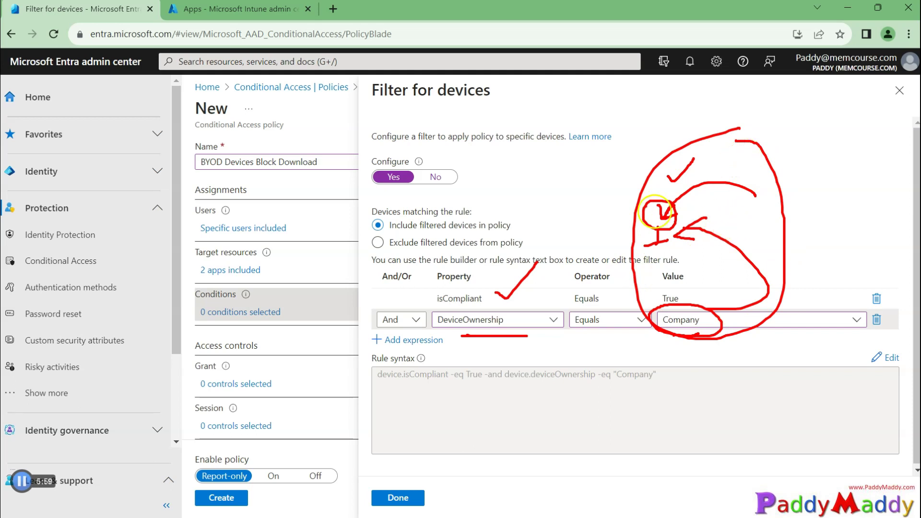
left_click_drag(621, 115, 729, 215)
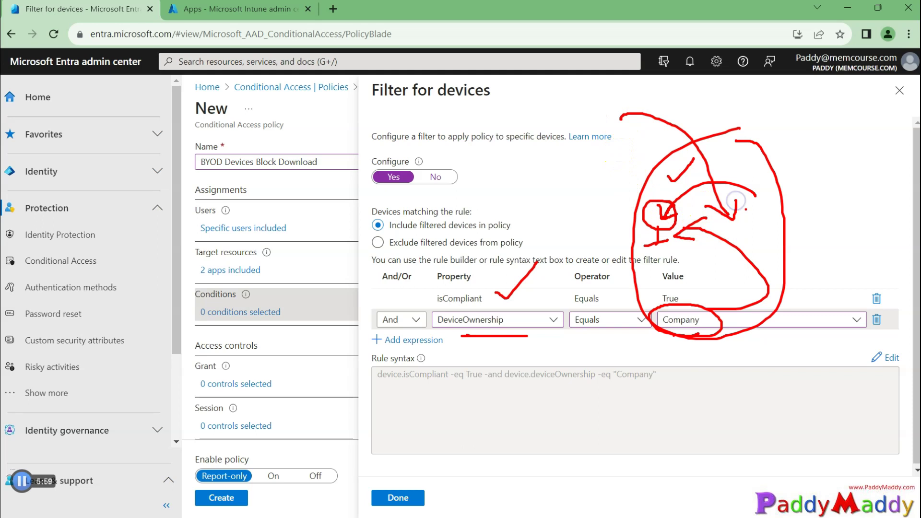
left_click_drag(639, 162, 805, 276)
left_click_drag(761, 145, 681, 311)
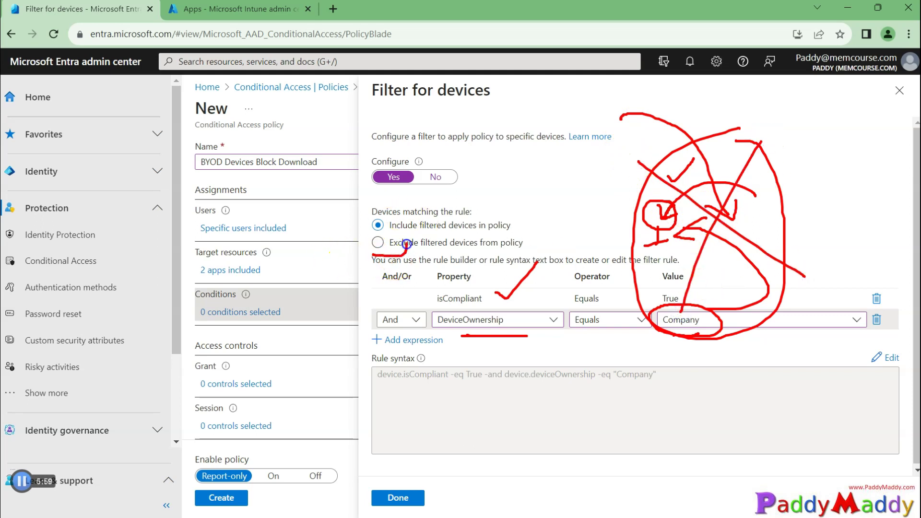
- Choose 'Exclude filtered devices from policy' for the compliant, company-owned filter and save it with Done
key("Escape")
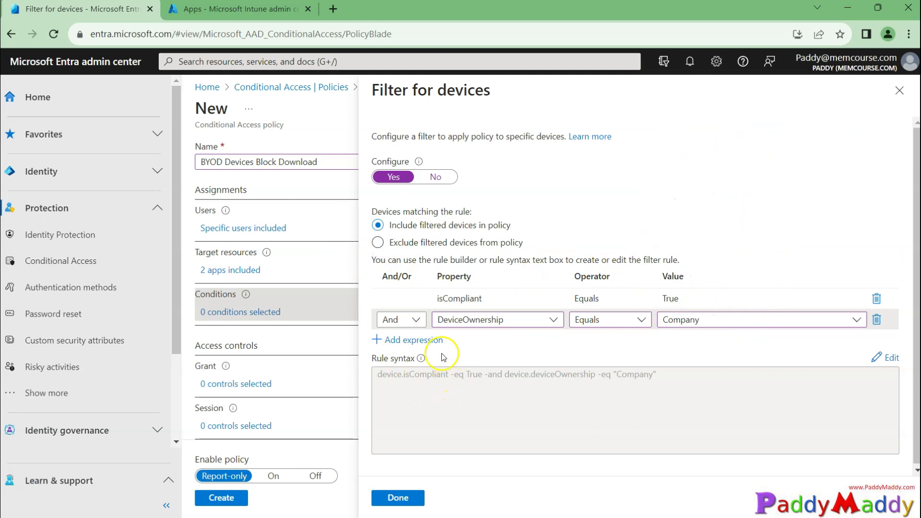
left_click(486, 375)
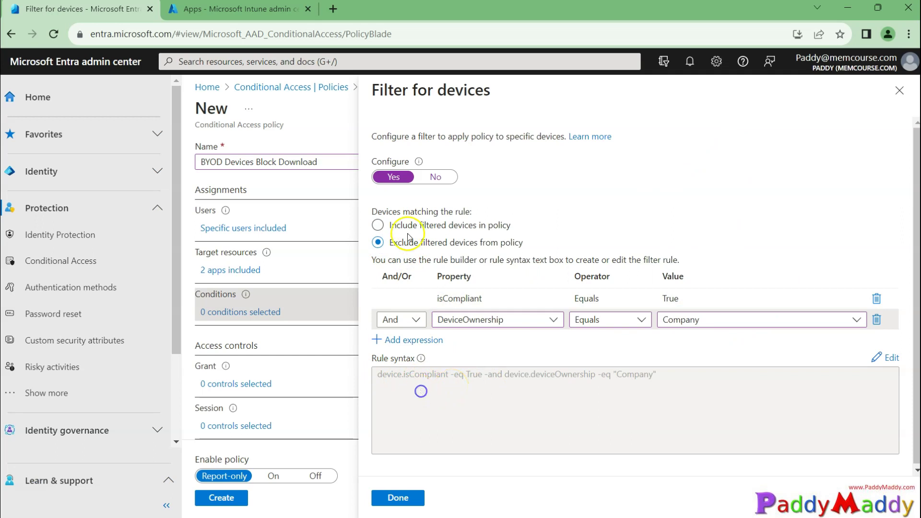
double_click(420, 244)
left_click_drag(377, 374, 434, 378)
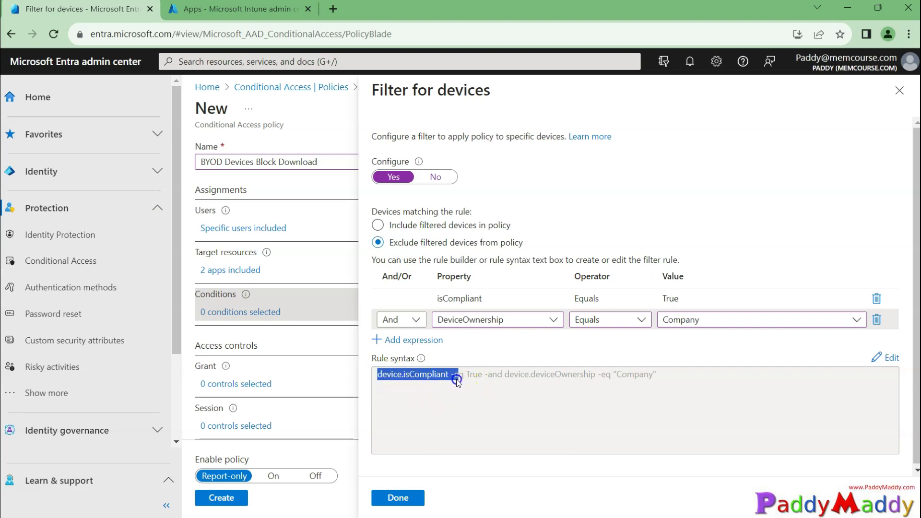
left_click_drag(504, 375, 650, 378)
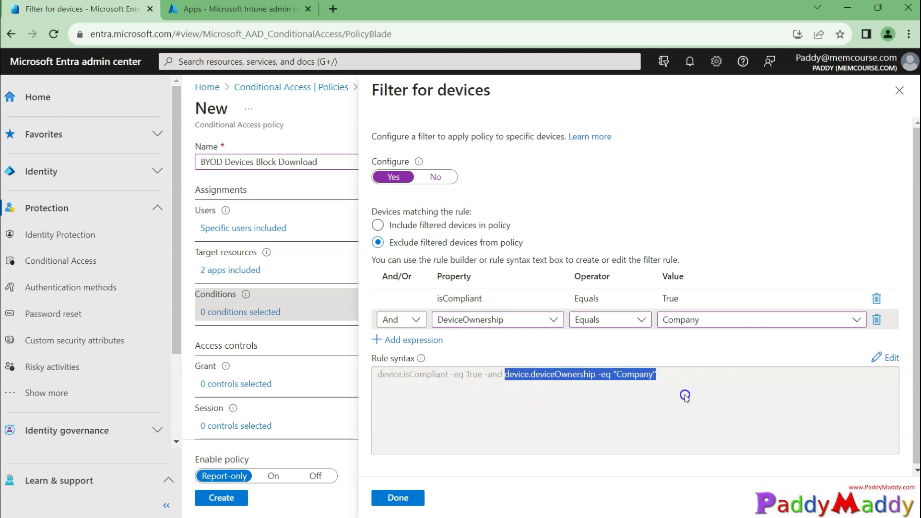
left_click_drag(392, 90, 476, 91)
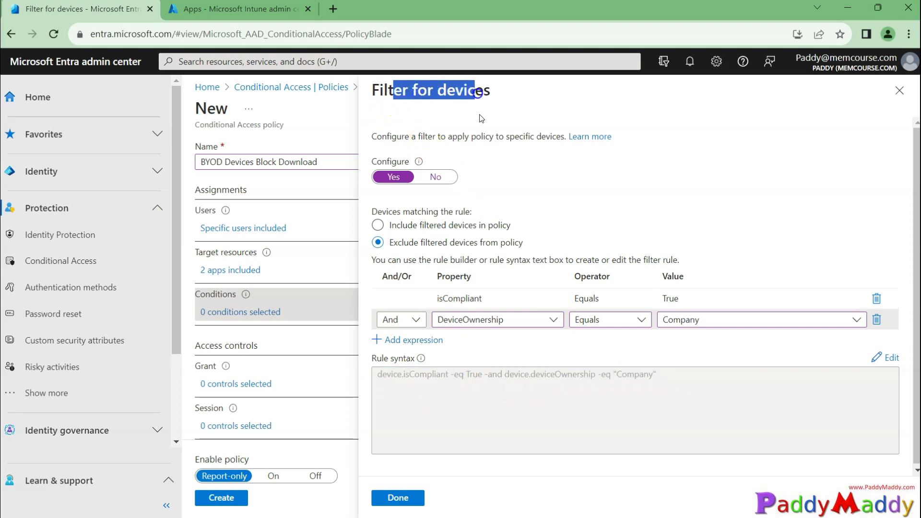
left_click(396, 497)
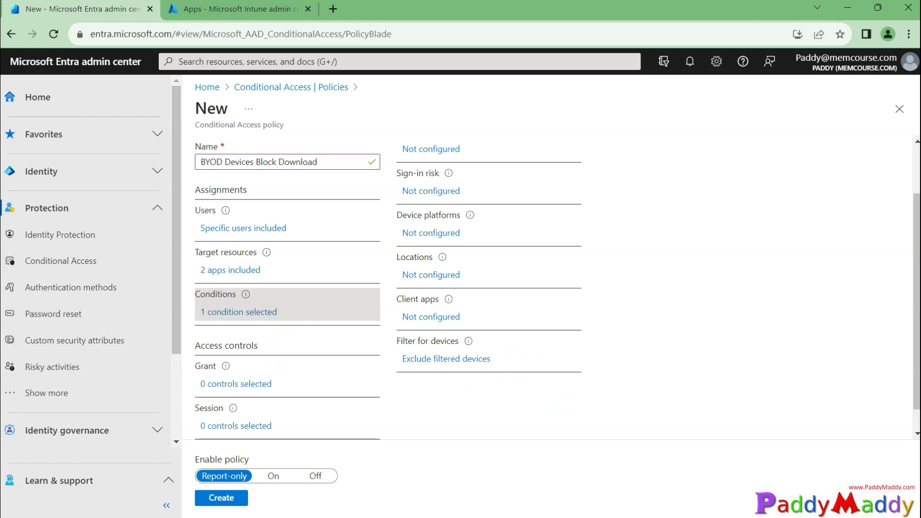
left_click(212, 384)
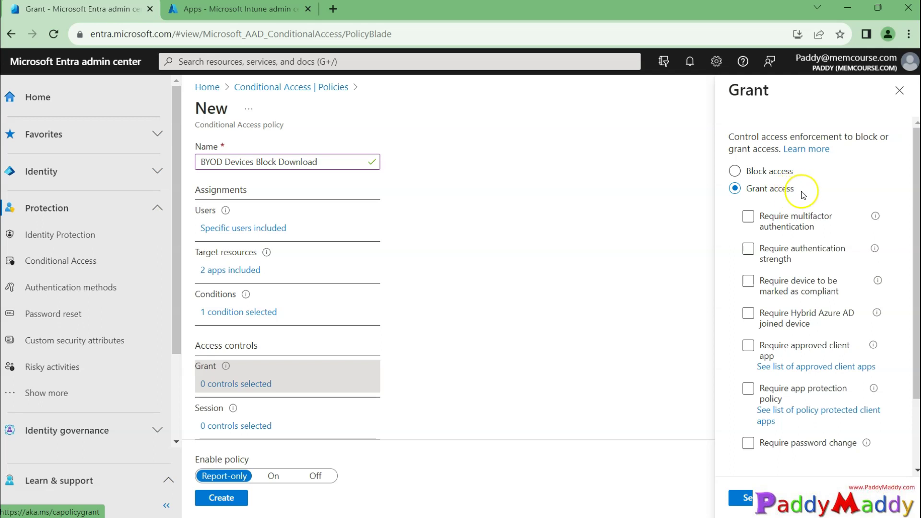
left_click(809, 193)
triple_click(810, 193)
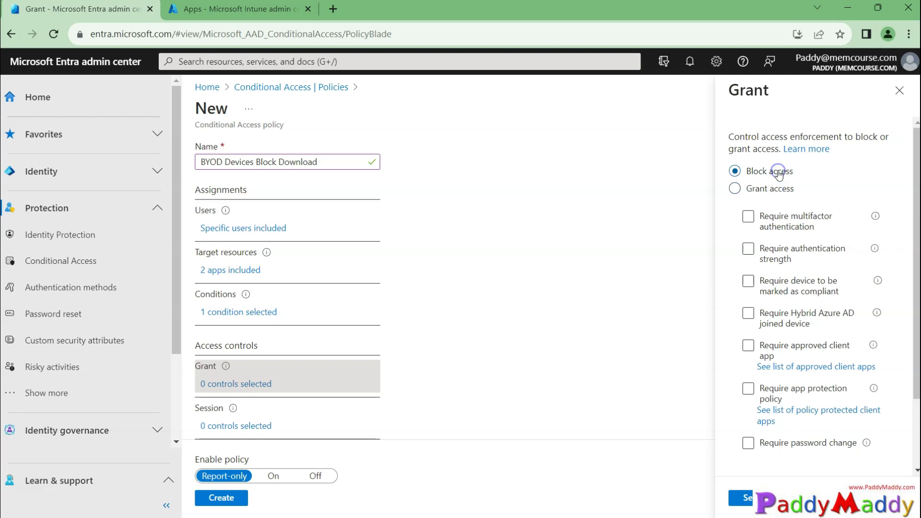
left_click(782, 189)
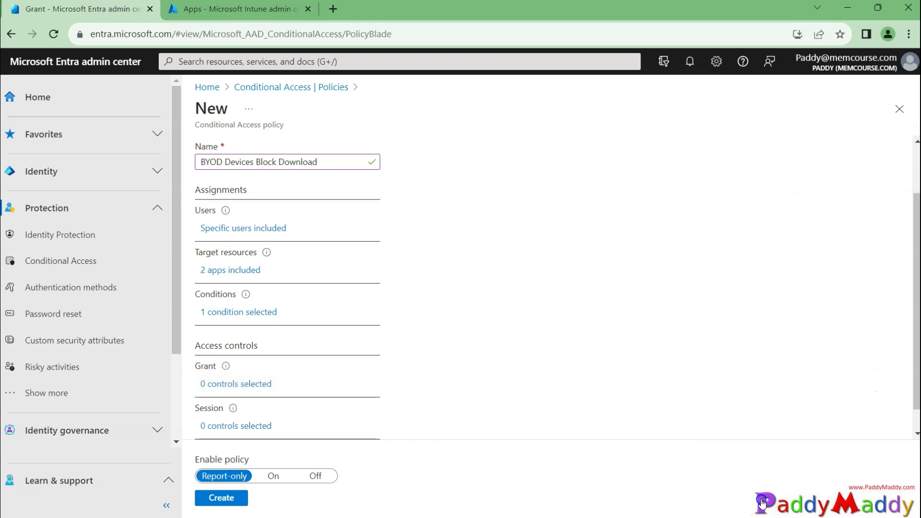
scroll(319, 411, "down", 1)
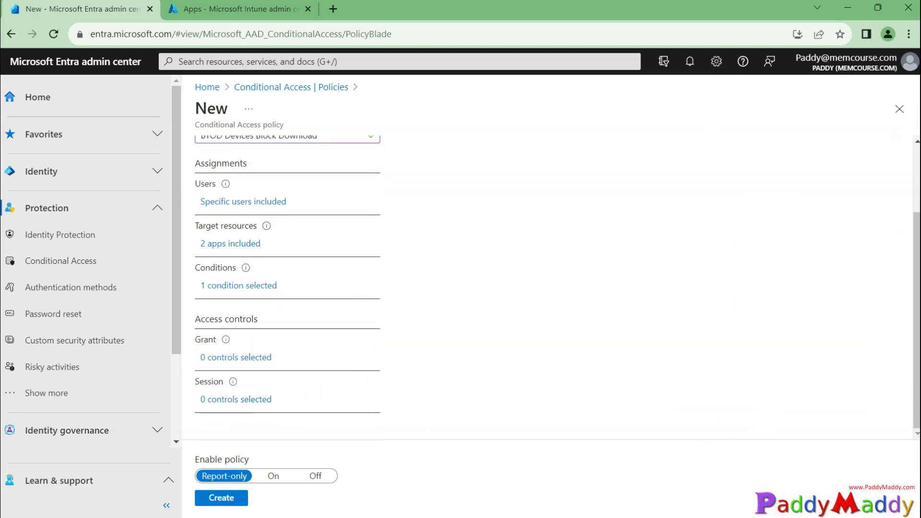
- Under Session, turn on Use Conditional Access App Control after reviewing its explanation
left_click(236, 401)
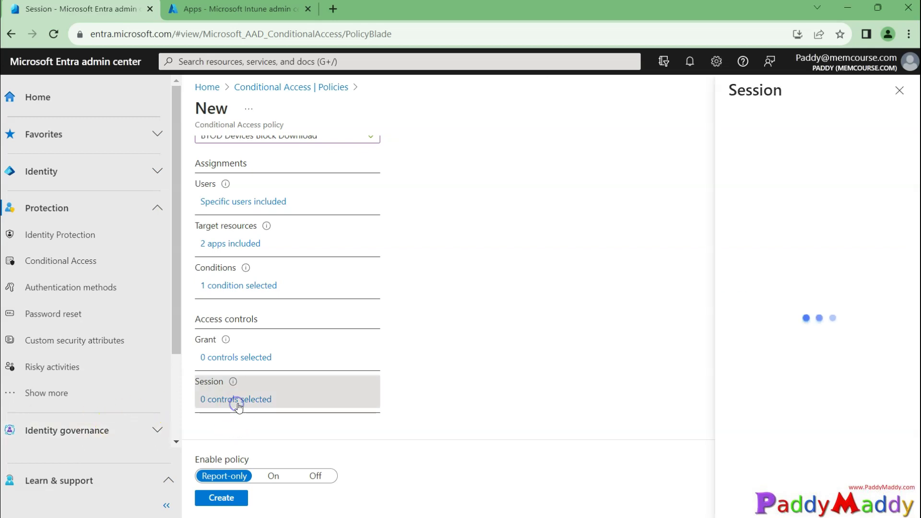
left_click(874, 284)
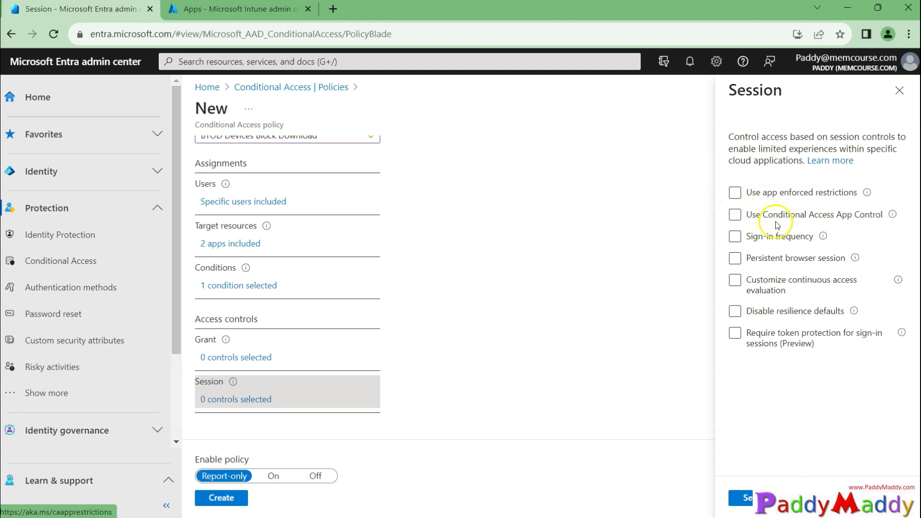
left_click_drag(763, 215, 847, 219)
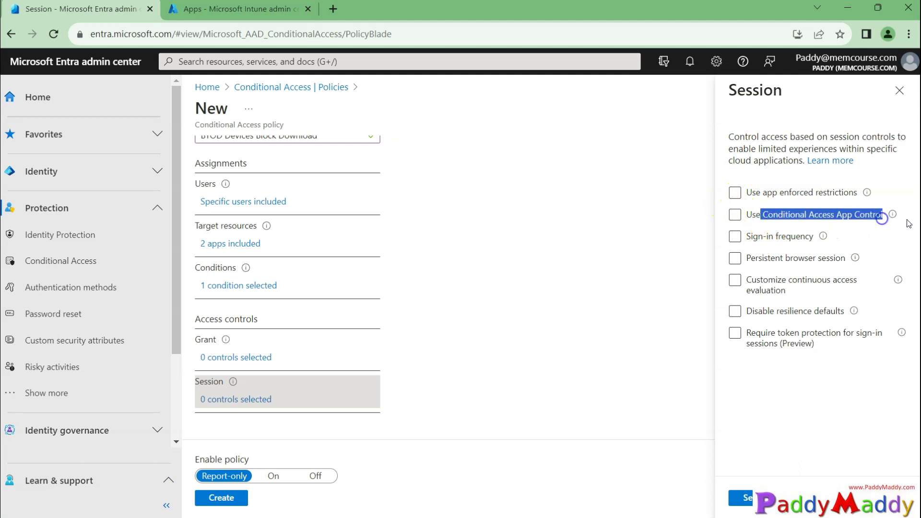
left_click(890, 218)
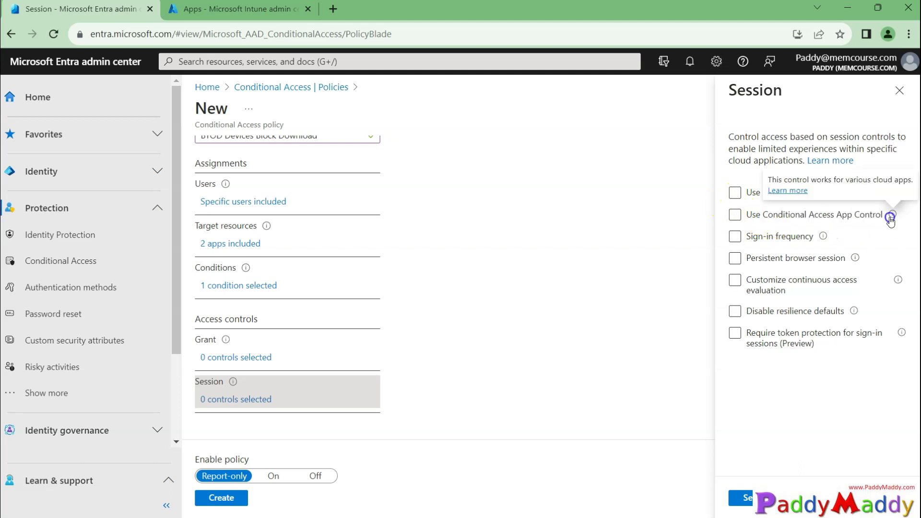
left_click(735, 215)
- Choose Block downloads (Preview) as the app control policy and apply the session settings
left_click(828, 253)
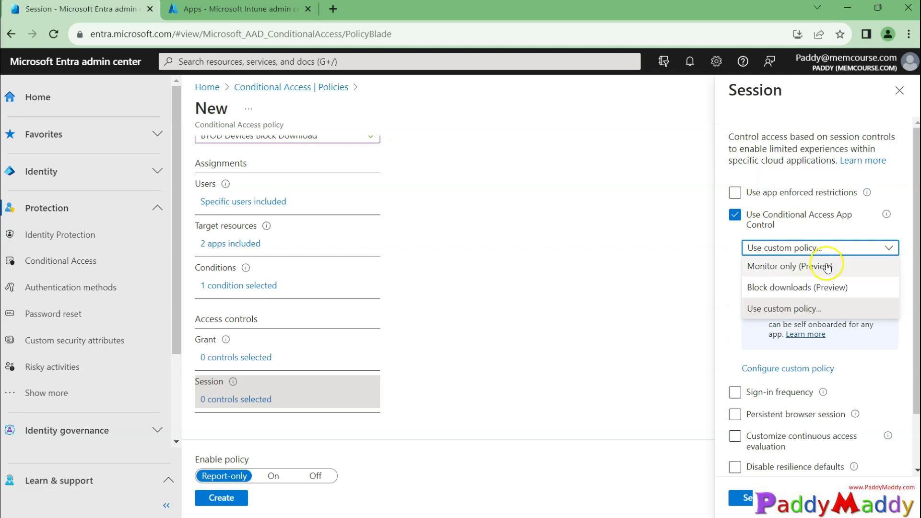
left_click(844, 294)
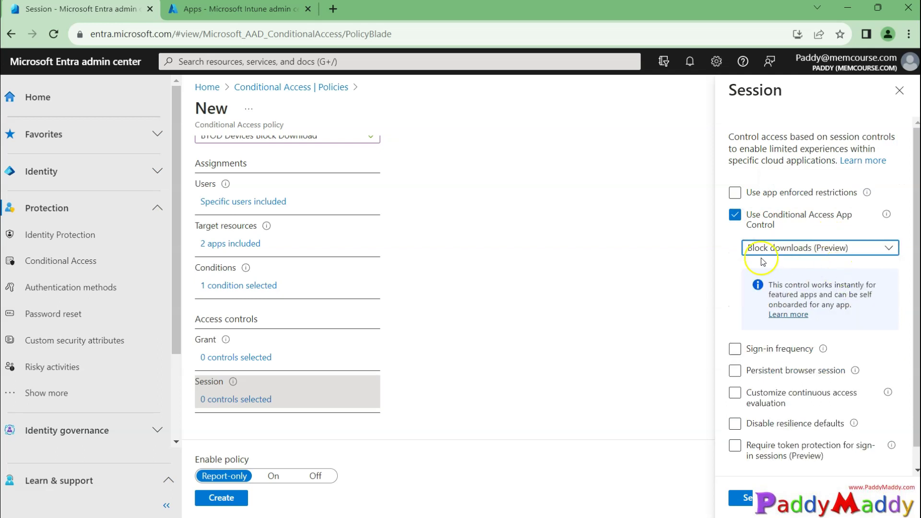
left_click(765, 498)
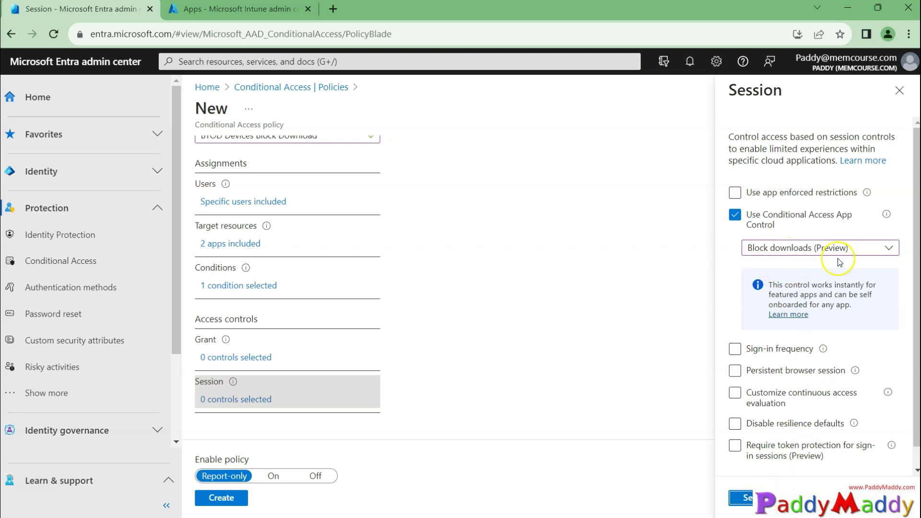
scroll(331, 223, "up", 2)
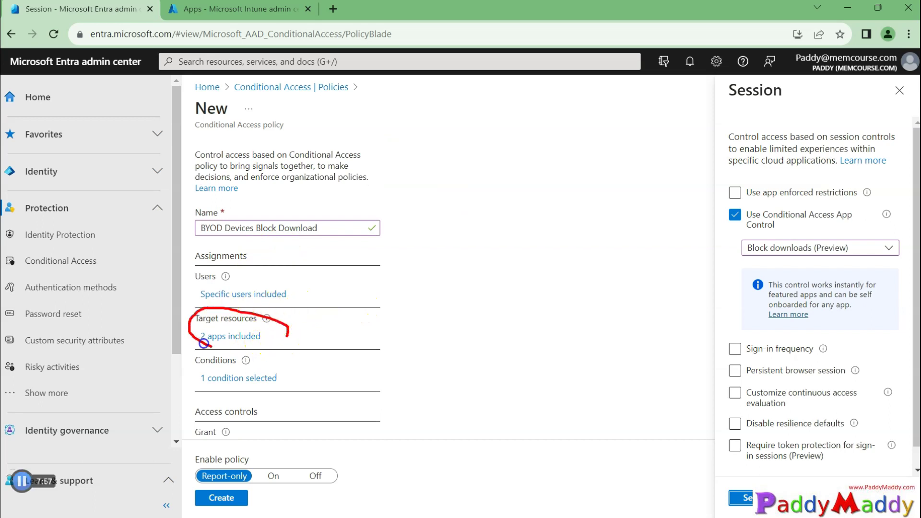
left_click_drag(267, 319, 272, 313)
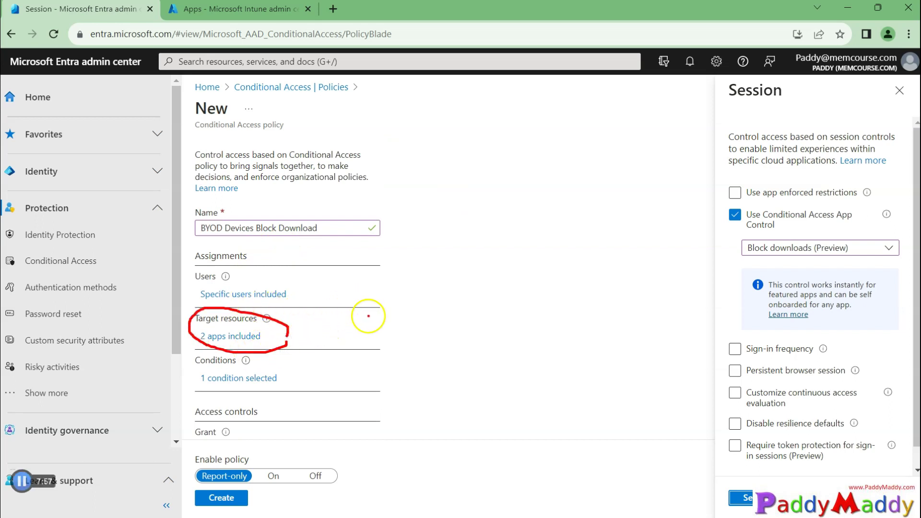
left_click_drag(354, 315, 380, 304)
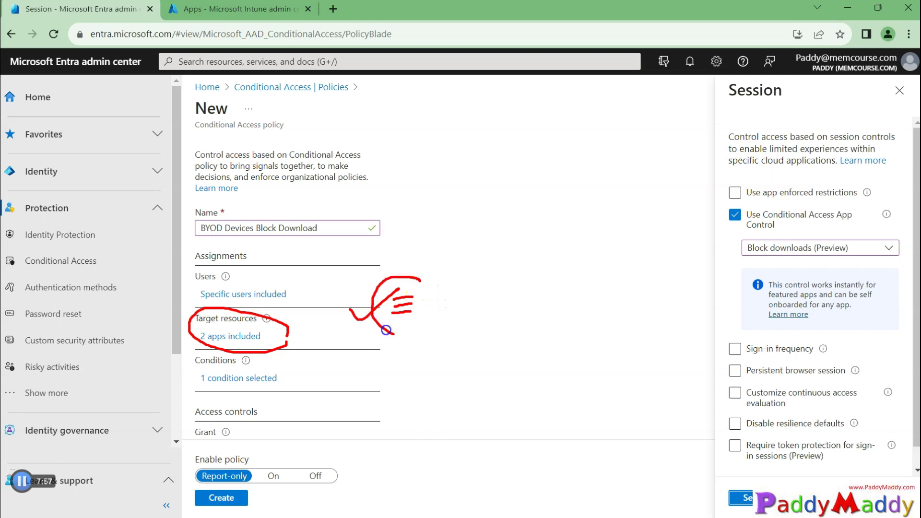
left_click_drag(398, 336, 421, 274)
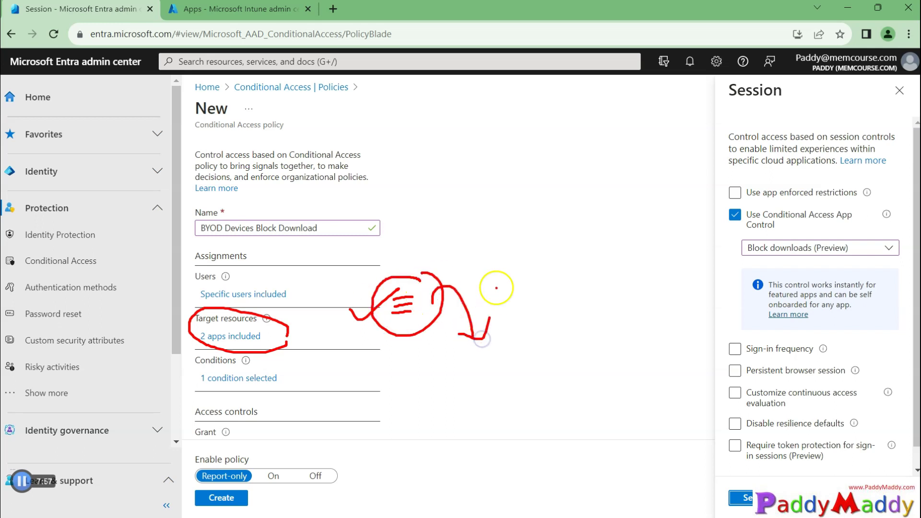
- Switch Enable policy from Report-only to On and create the BYOD Devices Block Download policy
left_click(746, 498)
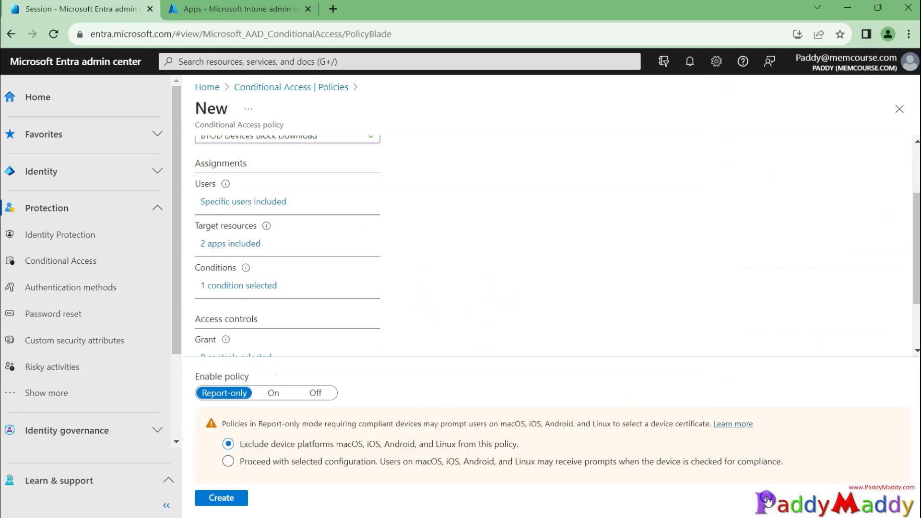
scroll(391, 353, "down", 1)
left_click(279, 395)
left_click(227, 500)
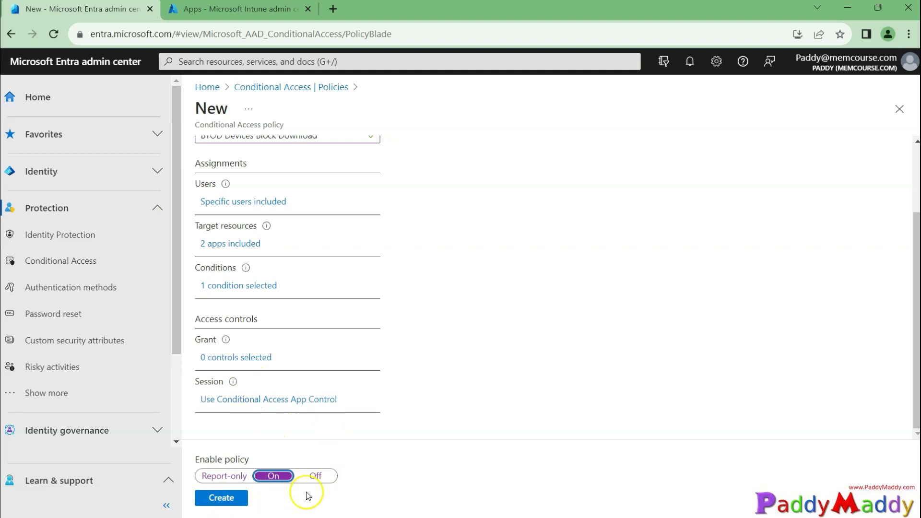
left_click(221, 476)
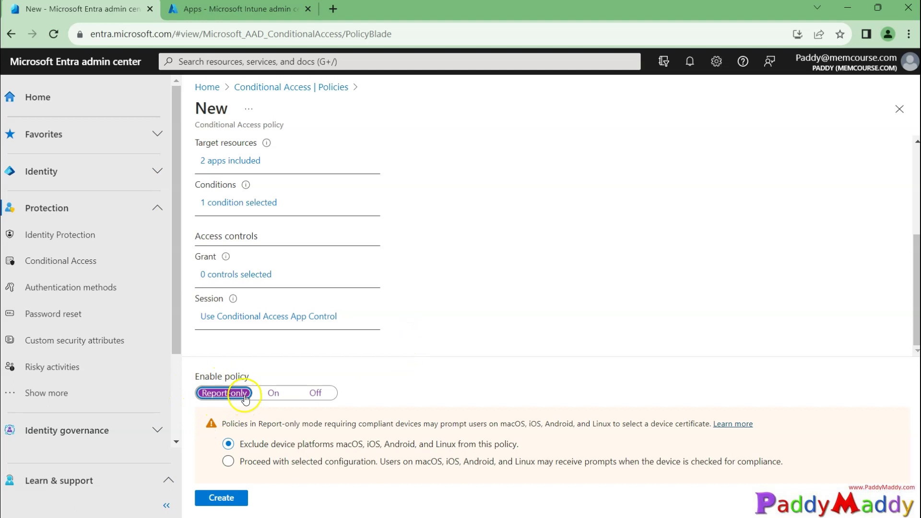
left_click(270, 398)
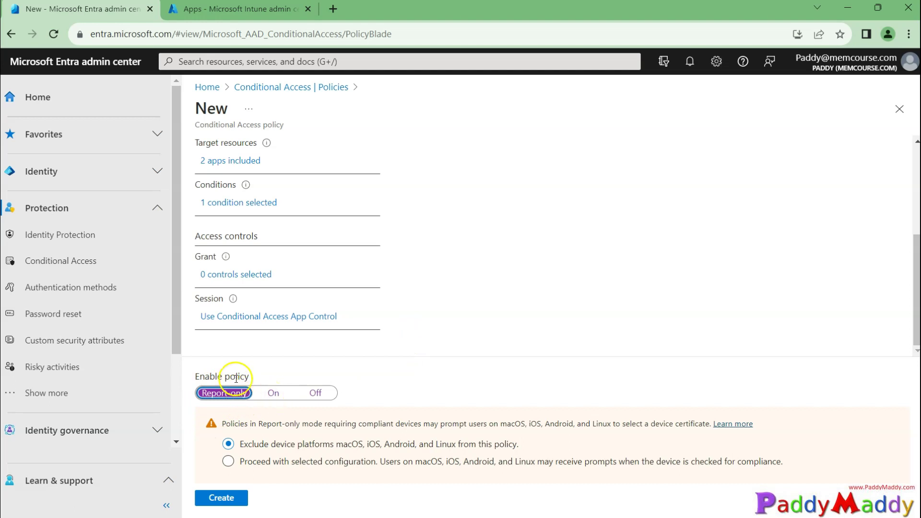
left_click(223, 394)
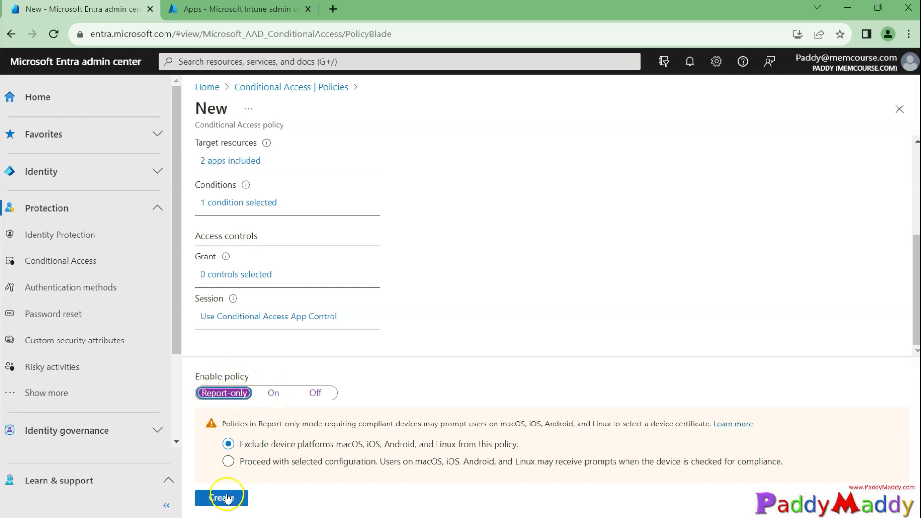
left_click(272, 393)
left_click(224, 505)
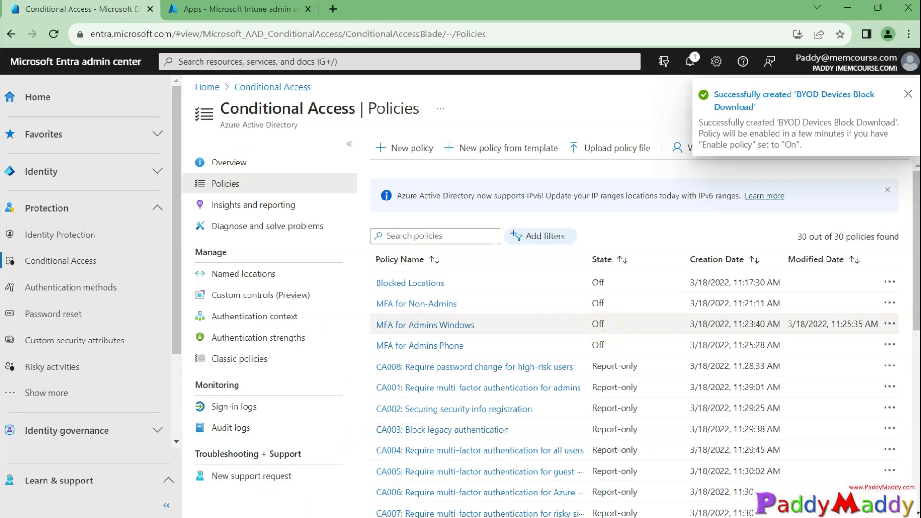
- Reopen the BYOD Devices Block Download policy from its success notification to confirm it shows On
left_click(773, 143)
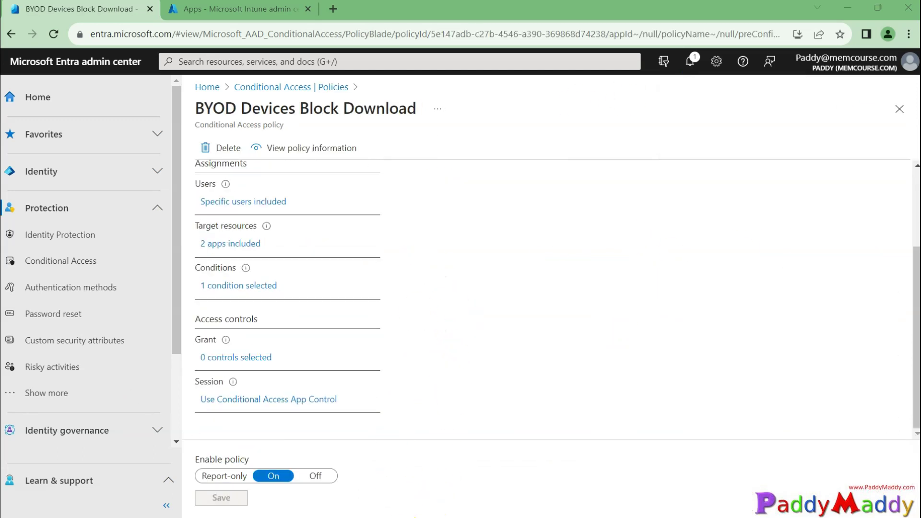
- Sign the test user out of Outlook on the web via the profile menu
left_click(133, 392)
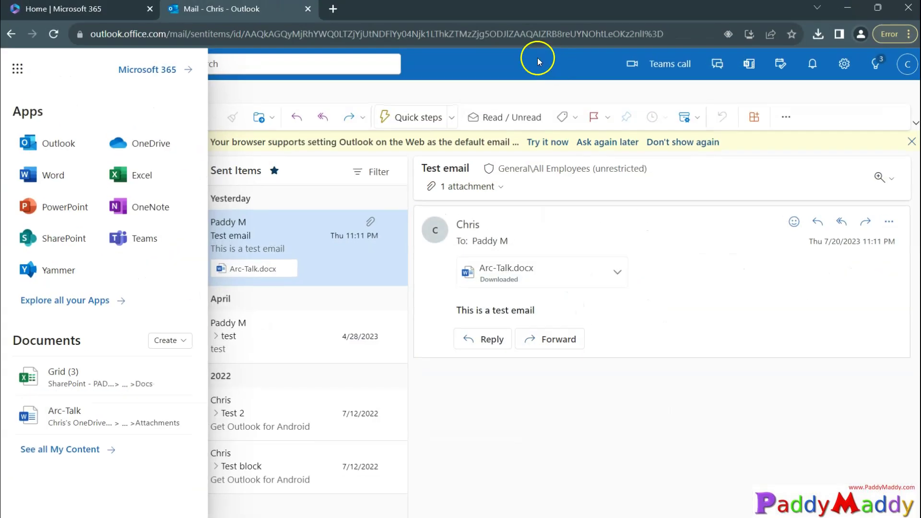
left_click(600, 415)
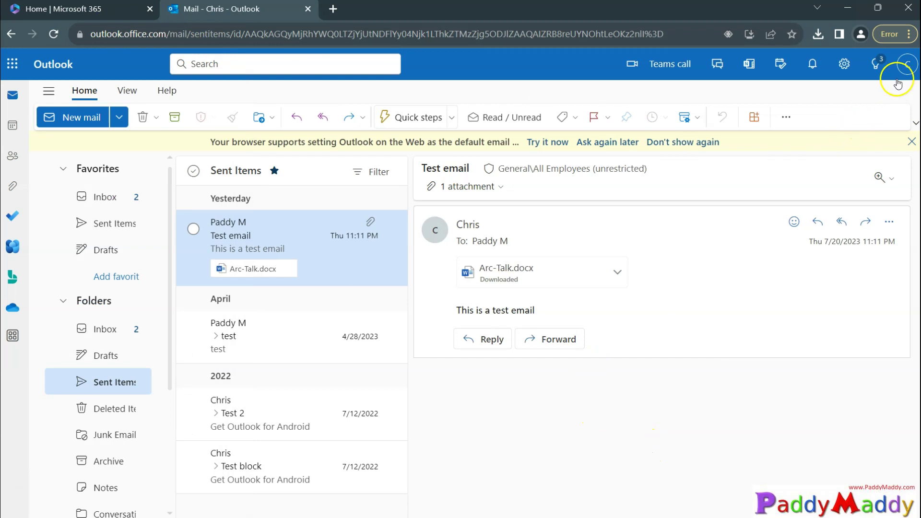
left_click(897, 75)
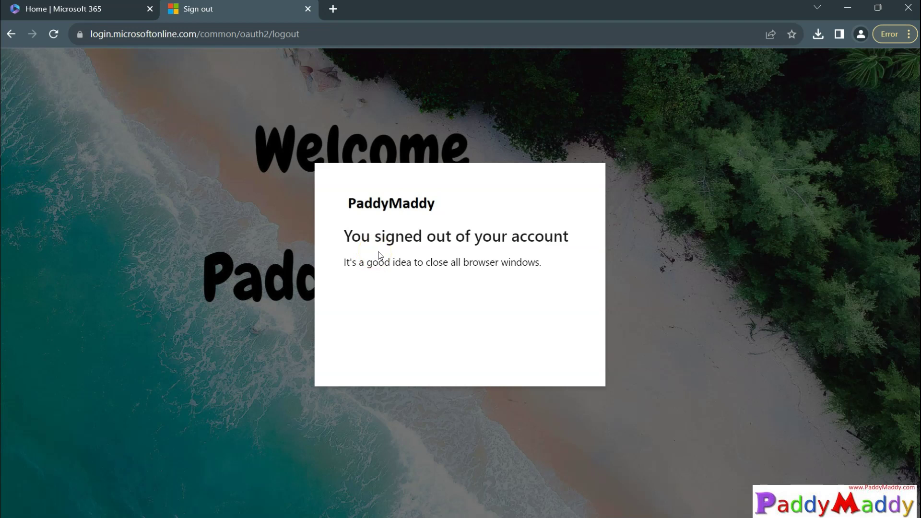
left_click(307, 9)
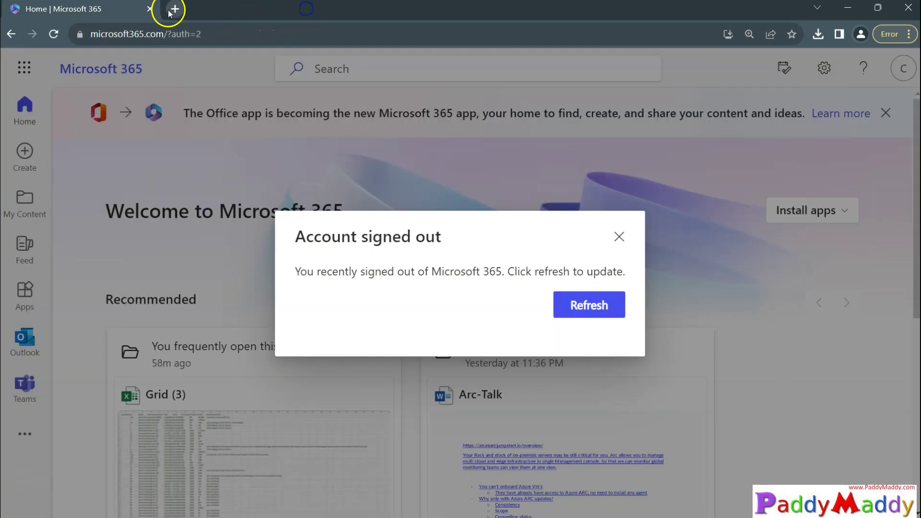
- Refresh Microsoft 365, sign back in with the test account and check the home page address
left_click(150, 9)
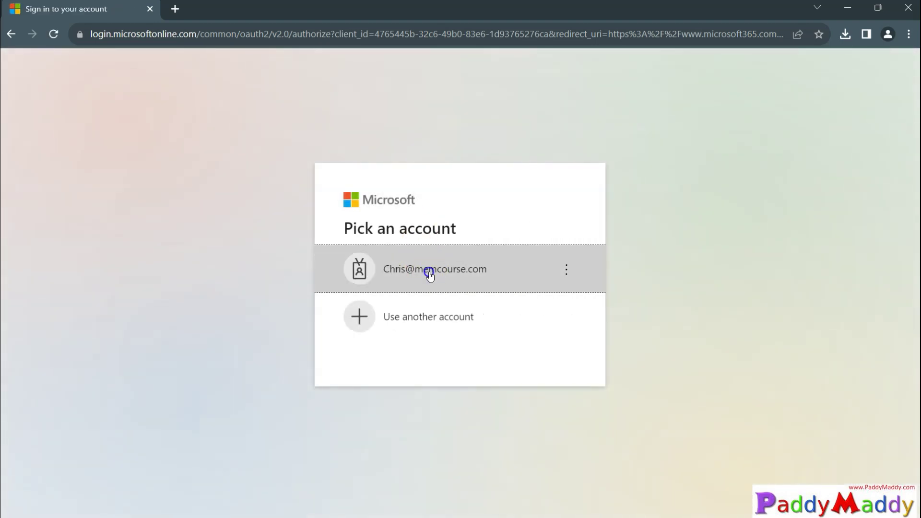
left_click(426, 269)
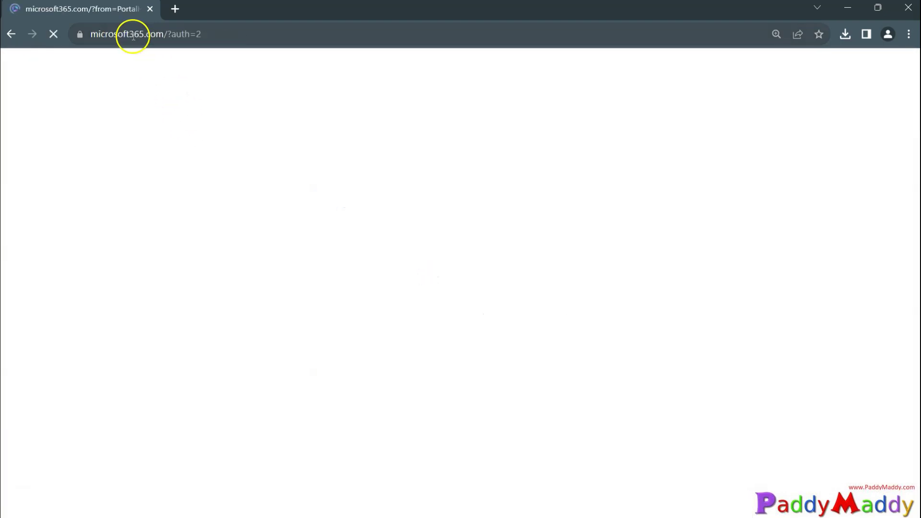
left_click(117, 33)
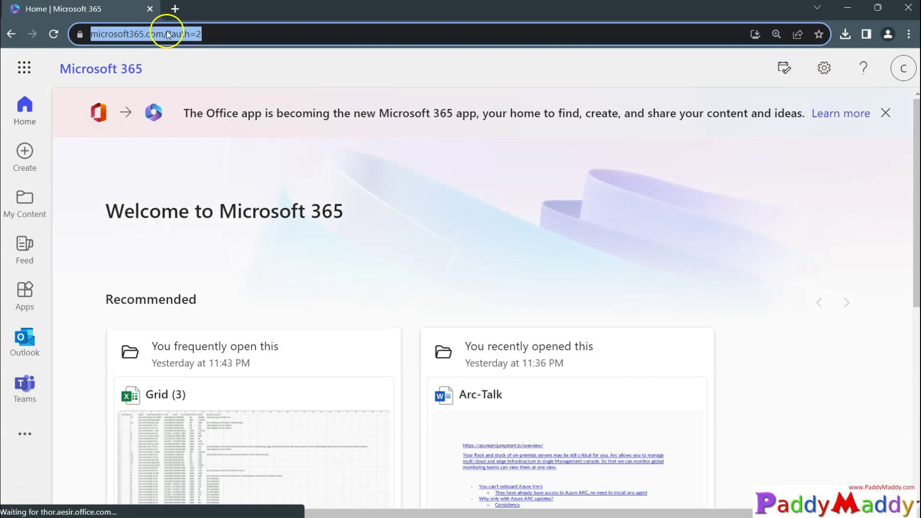
left_click(197, 32)
- Launch Outlook from Microsoft 365 home and highlight the mcas.ms part of the proxied address
left_click(31, 348)
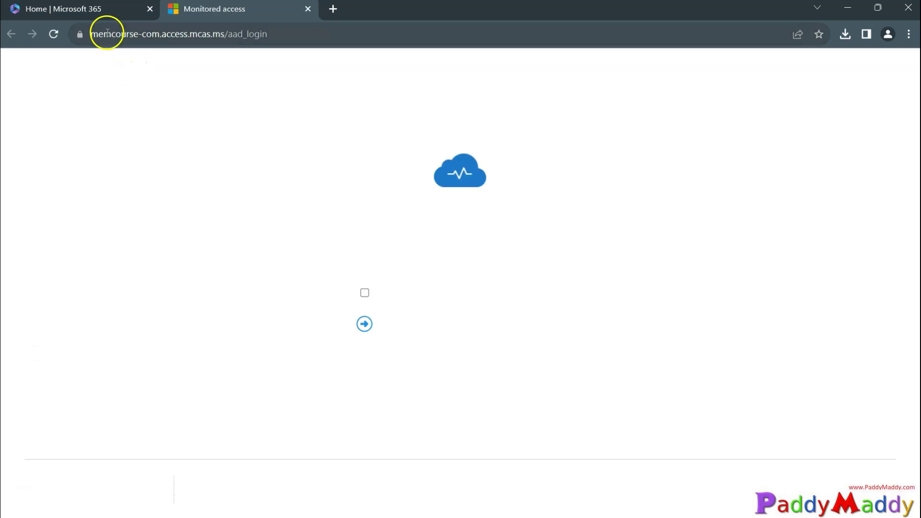
left_click(171, 35)
left_click(209, 34)
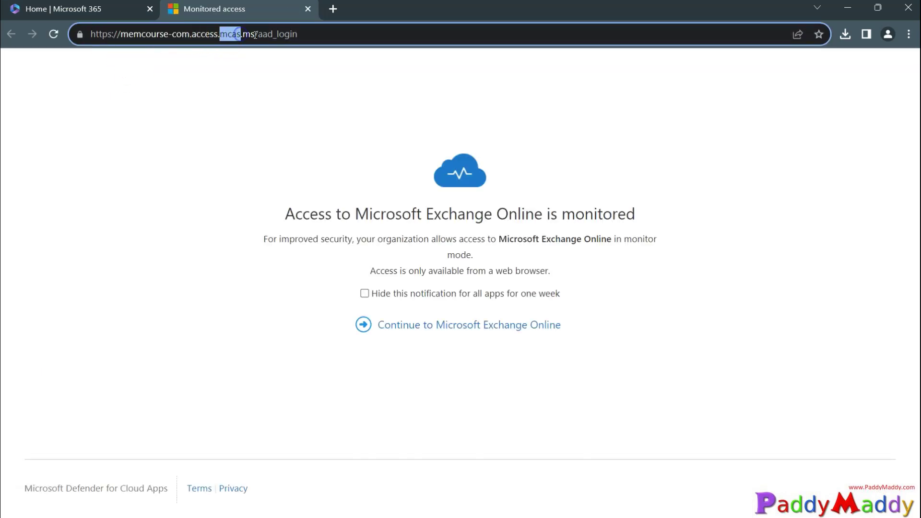
left_click_drag(254, 34, 220, 34)
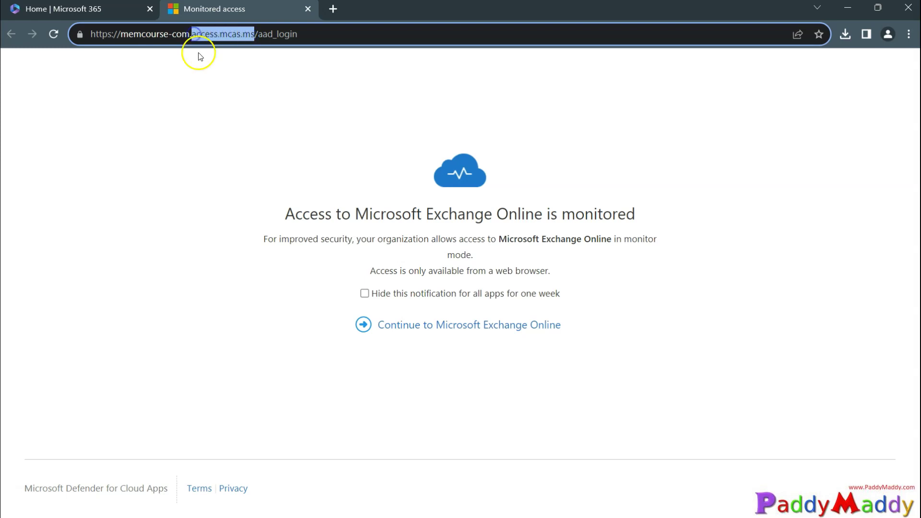
left_click(290, 167)
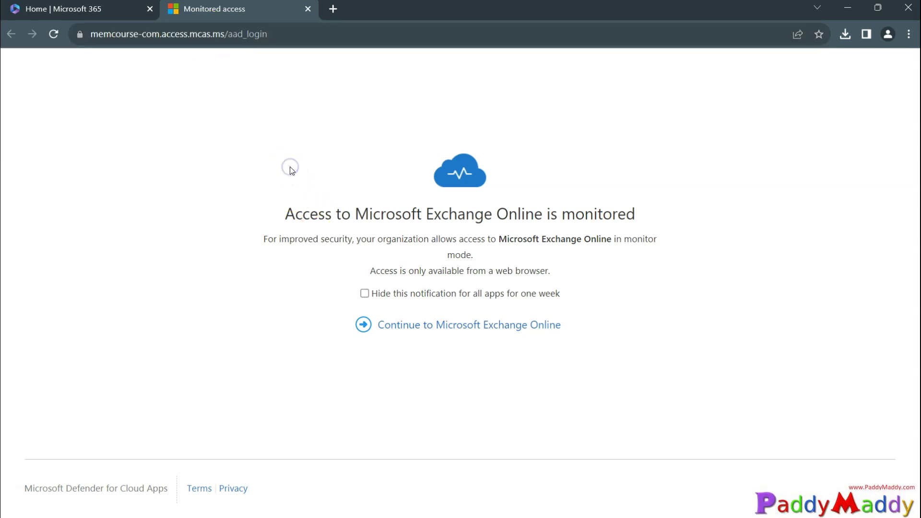
- Review the monitored-access notice and continue to Microsoft Exchange Online through the monitored session
mouse_move(232, 118)
left_mouse_down()
mouse_move(275, 330)
mouse_move(643, 354)
mouse_move(656, 139)
mouse_move(281, 110)
left_mouse_up()
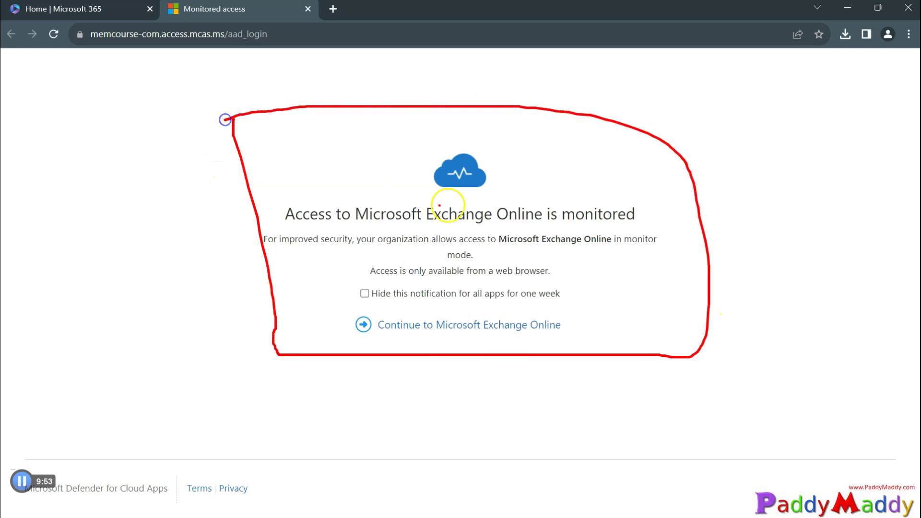
left_click_drag(388, 189, 410, 187)
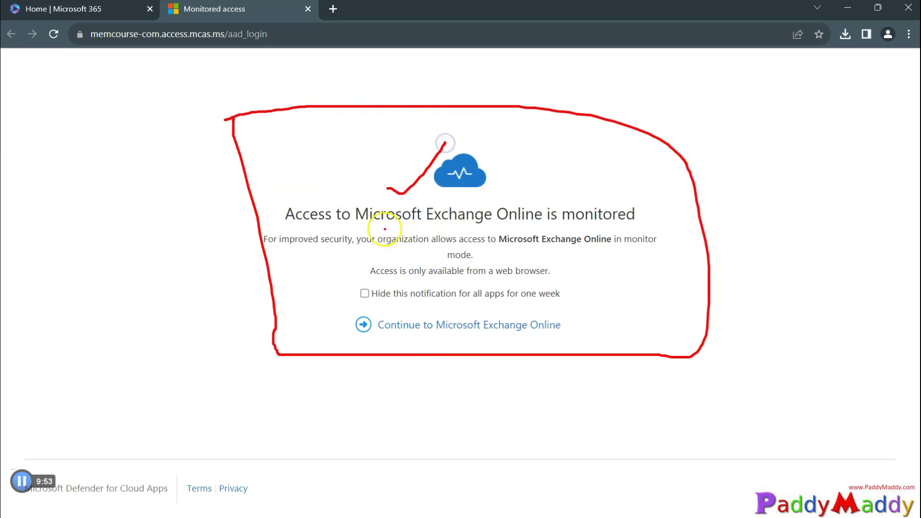
key("Escape")
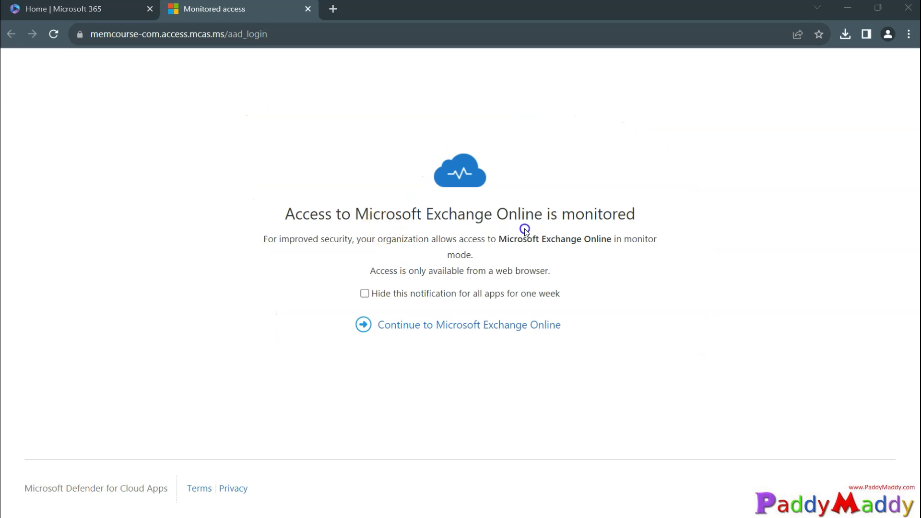
left_click_drag(525, 230, 423, 228)
key("Escape")
left_click(355, 393)
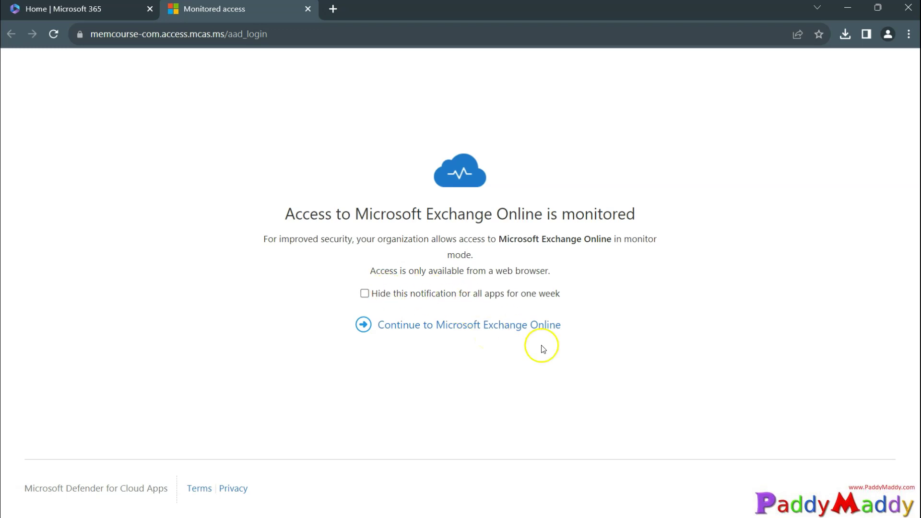
left_click(365, 295)
left_click(500, 325)
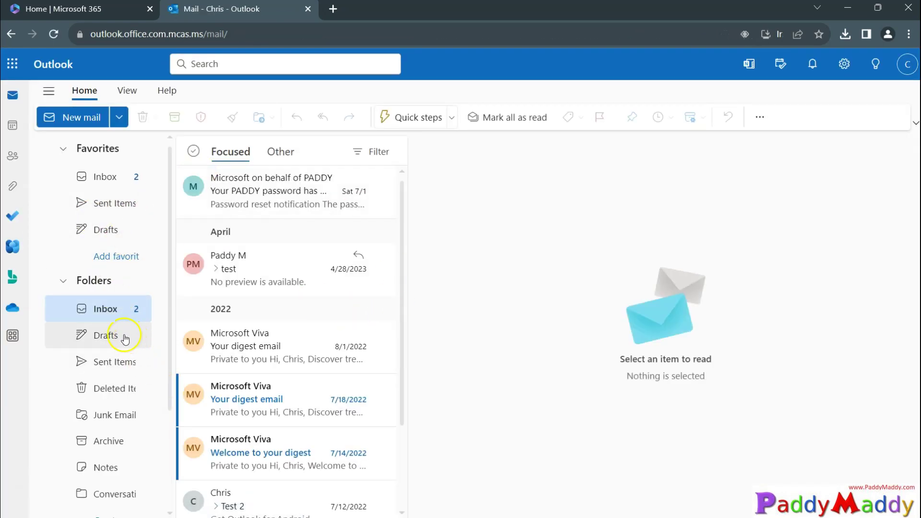
- From Sent Items, attempt to download the Arc-Talk.docx attachment on the Test email
left_click(116, 206)
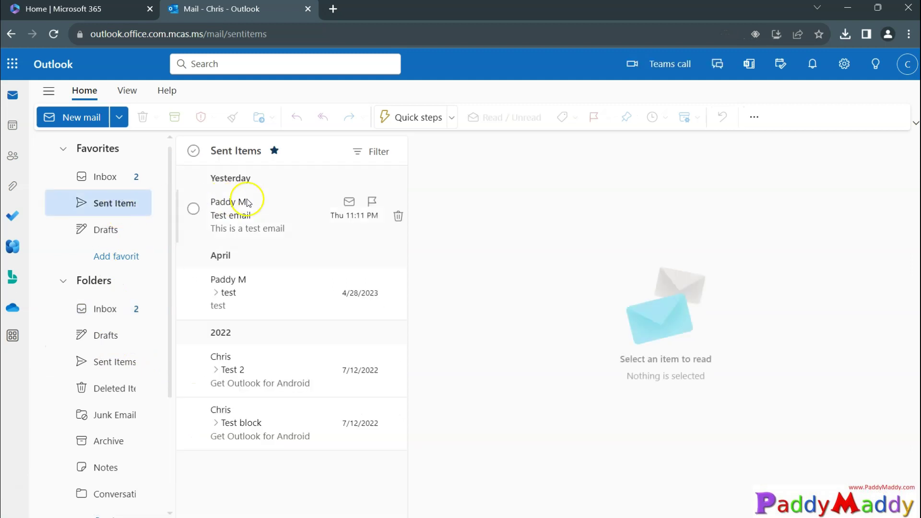
left_click(252, 205)
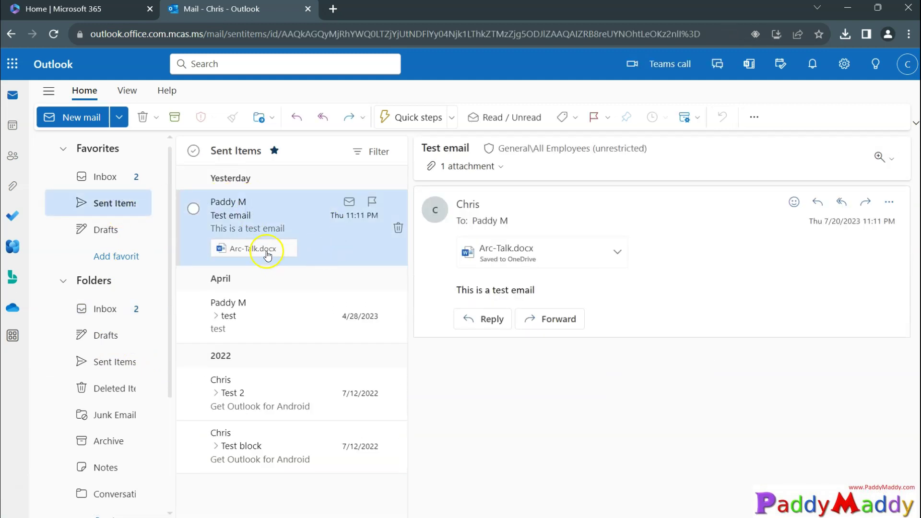
left_click(618, 251)
left_click(604, 425)
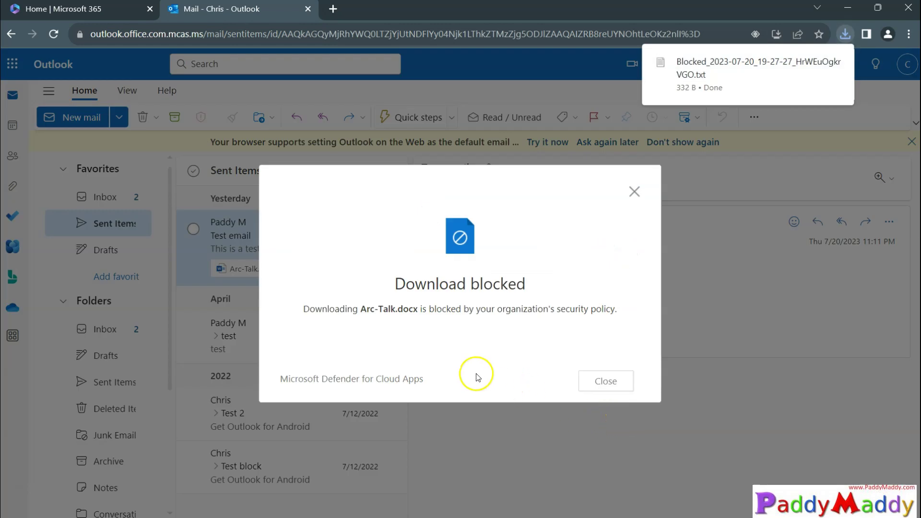
- Read the Download blocked dialog crediting Defender for Cloud Apps, dismiss Chrome's tip and close it
left_click_drag(395, 283, 517, 284)
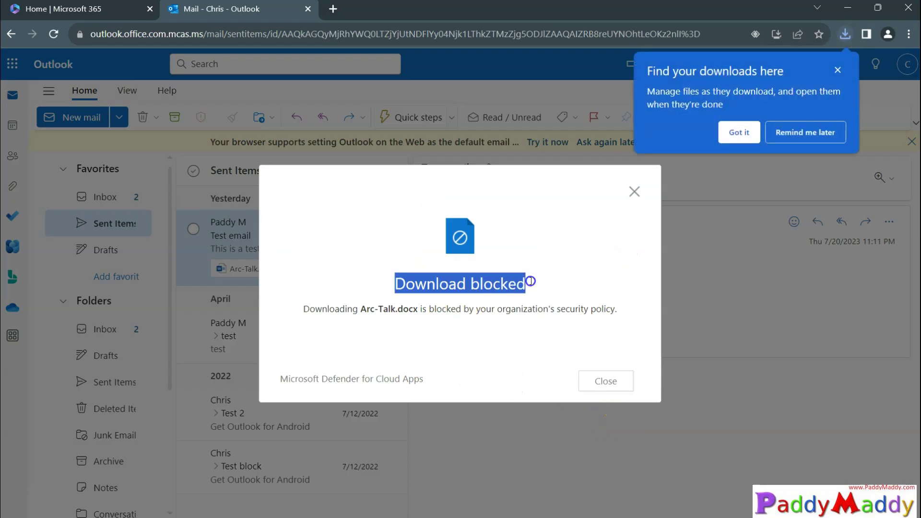
left_click(559, 346)
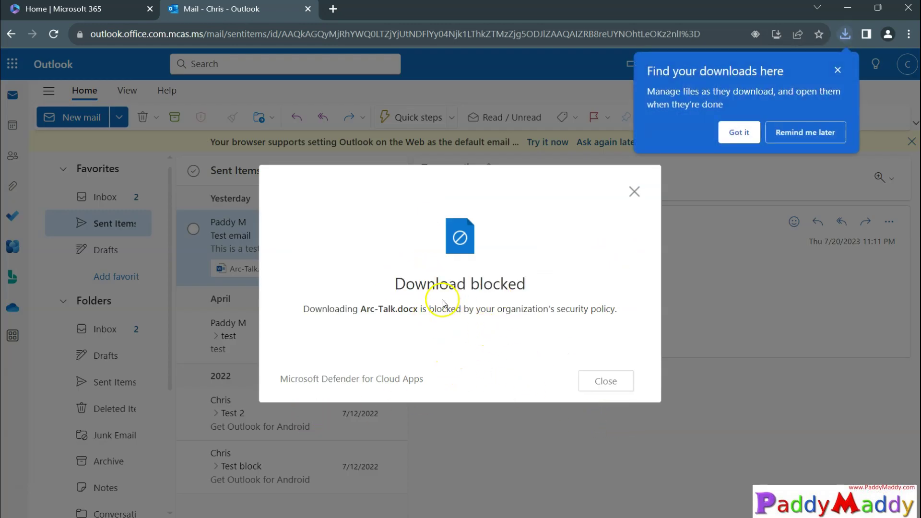
left_click_drag(289, 379, 431, 378)
left_click(442, 381)
left_click(737, 132)
left_click(632, 191)
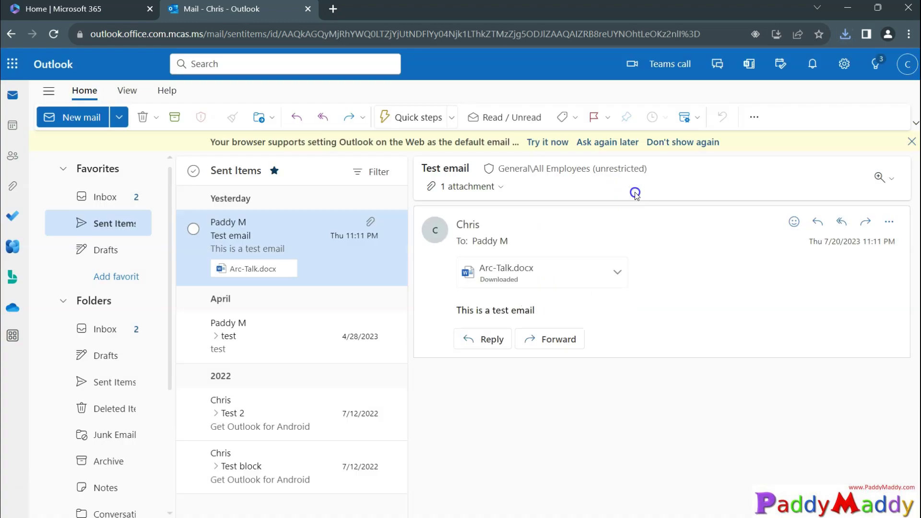
- Launch SharePoint from the app launcher, note the mcas proxied URL and continue to SharePoint Online
left_click(13, 59)
left_click(141, 148)
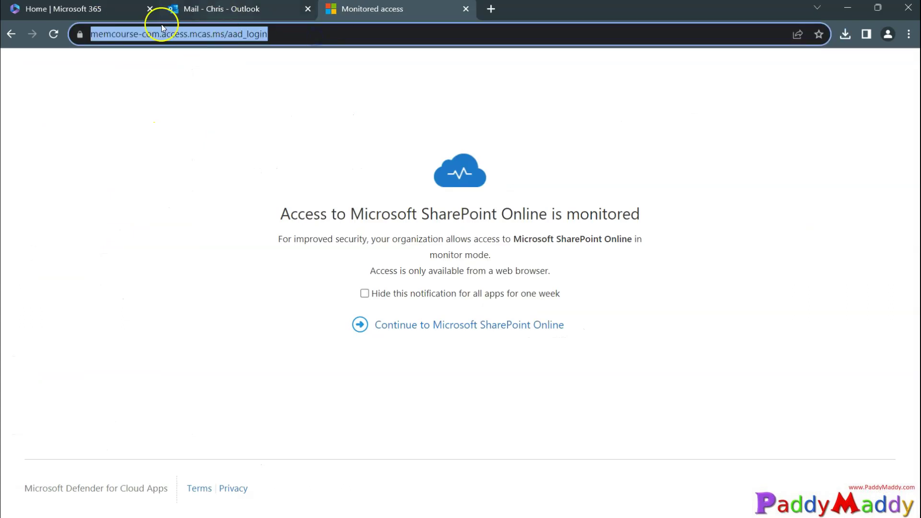
left_click(158, 222)
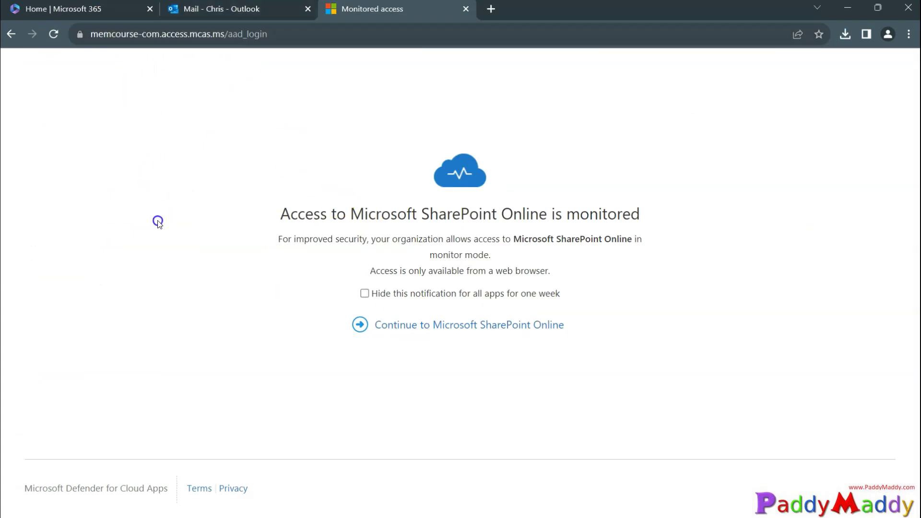
left_click(225, 37)
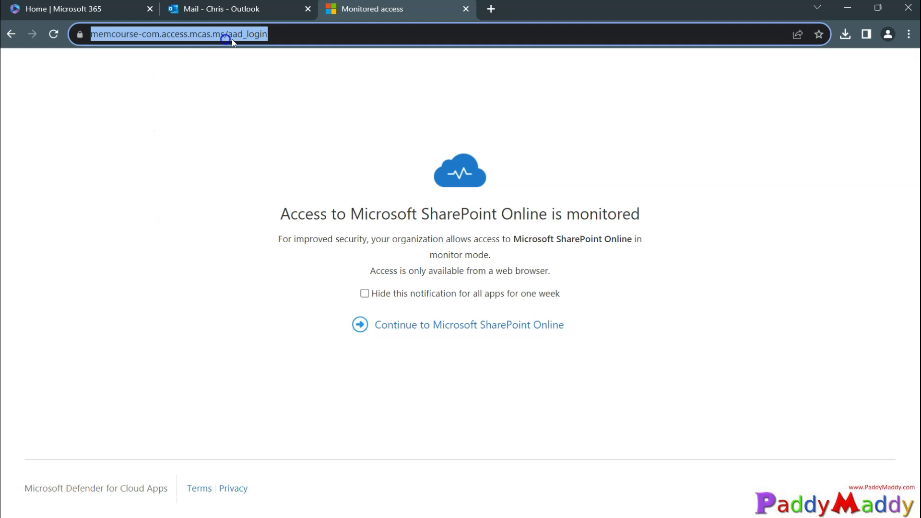
left_click(379, 326)
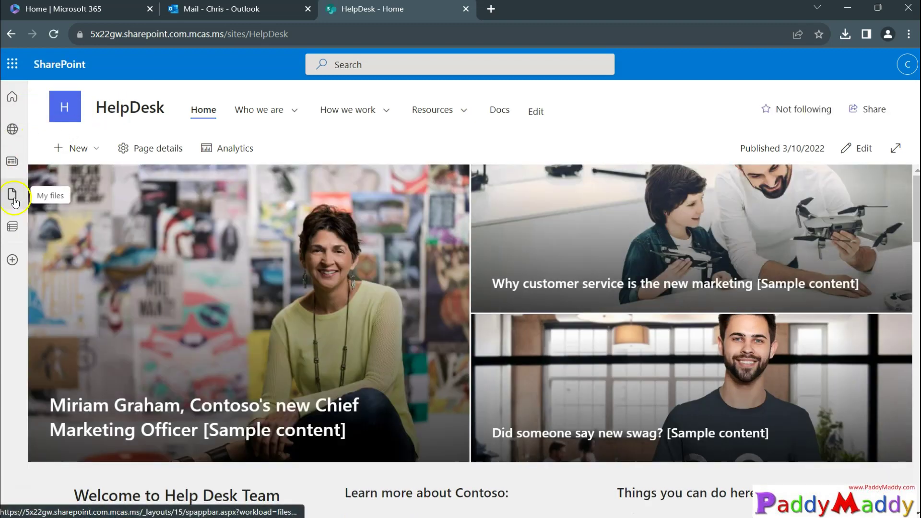
- In the HelpDesk Docs library, attempt to download ZoomIt.zip
left_click(13, 201)
left_click(500, 111)
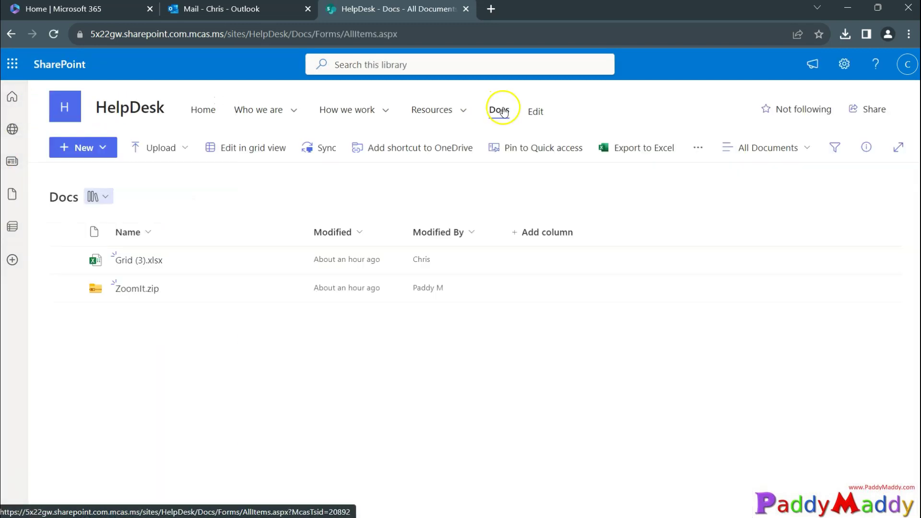
mouse_move(137, 289)
left_click(288, 288)
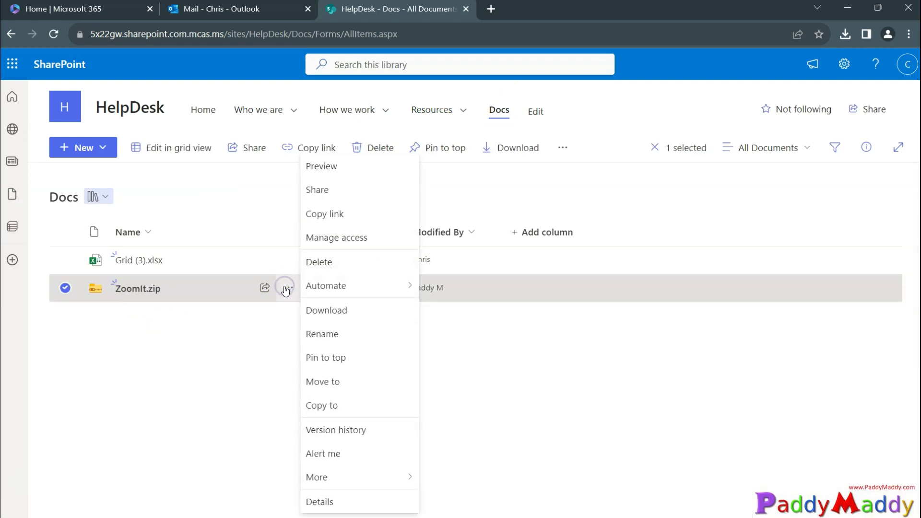
left_click(339, 312)
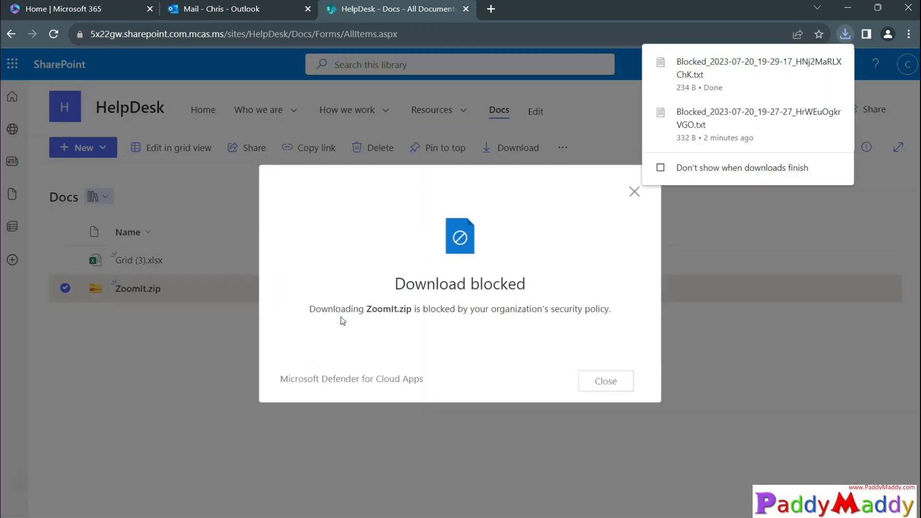
- Read the download-blocked message for ZoomIt.zip, then launch the Grid (3).xlsx workbook online
left_click_drag(401, 296, 626, 329)
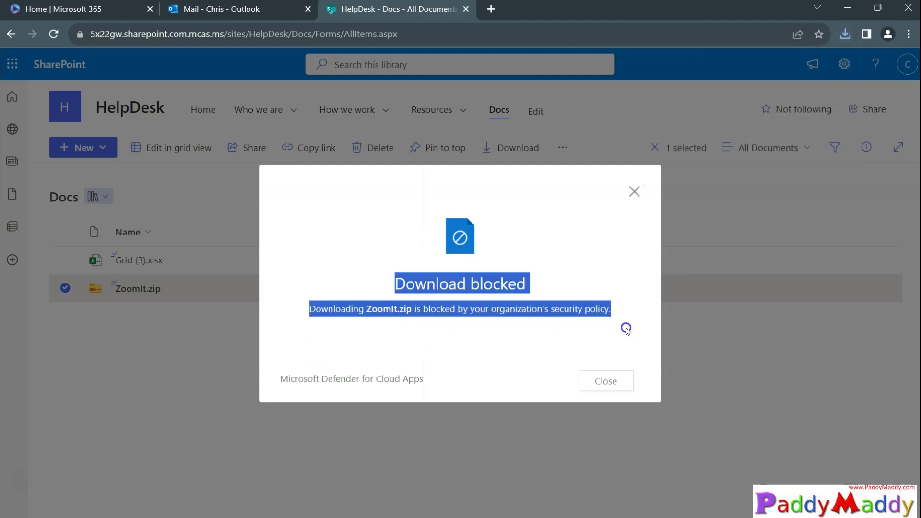
left_click(480, 348)
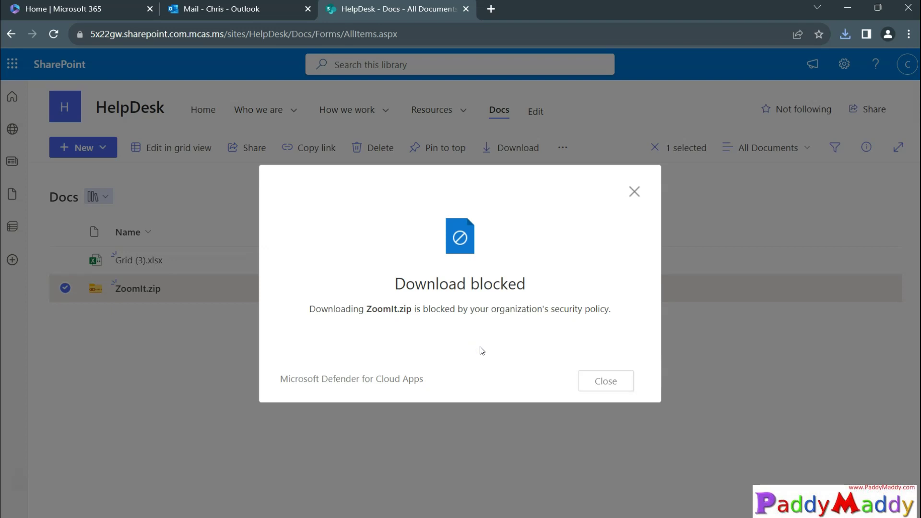
left_click(61, 493)
mouse_move(138, 260)
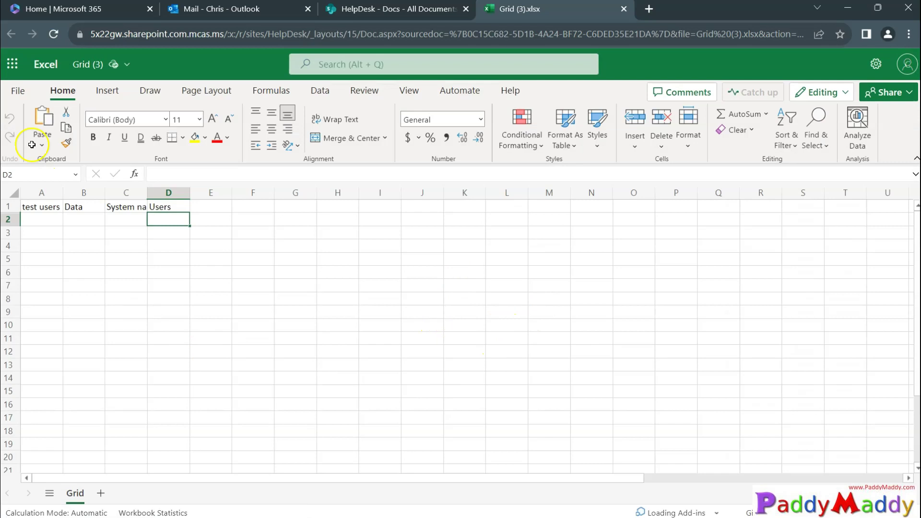
- Widen column A slightly and autofit column C so the System name header shows in full
left_click(20, 93)
left_click(677, 262)
left_click(49, 225)
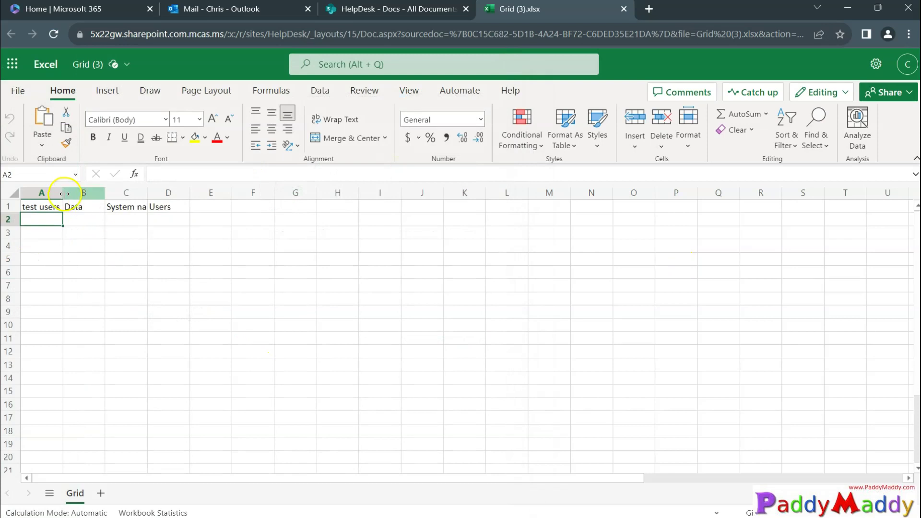
left_click_drag(63, 192, 64, 192)
left_click(146, 193)
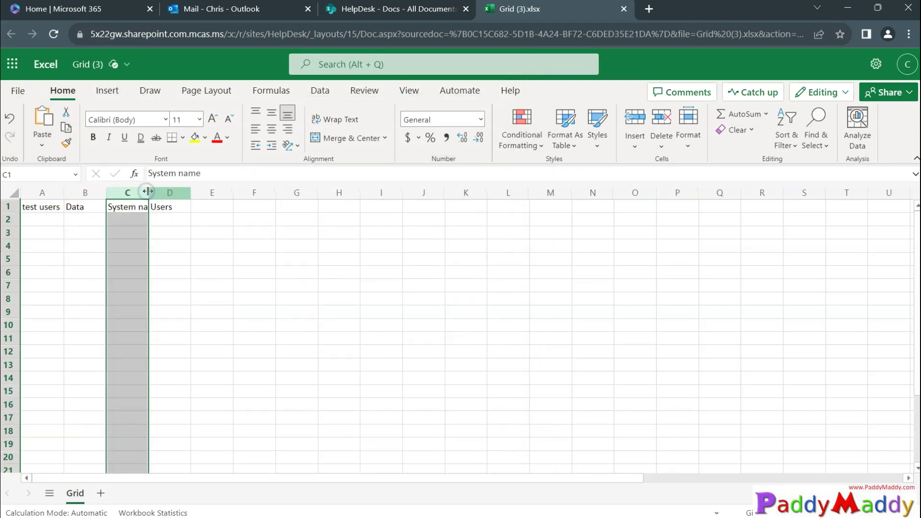
double_click(147, 193)
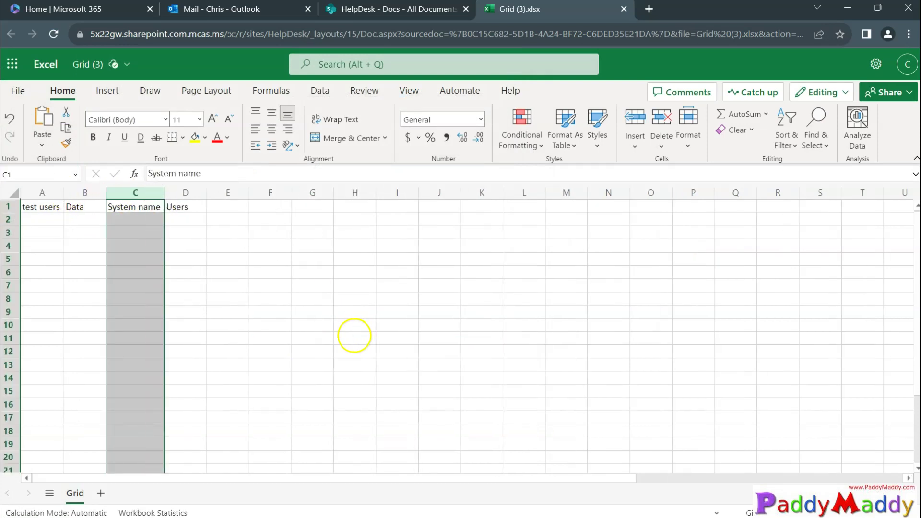
left_click(359, 325)
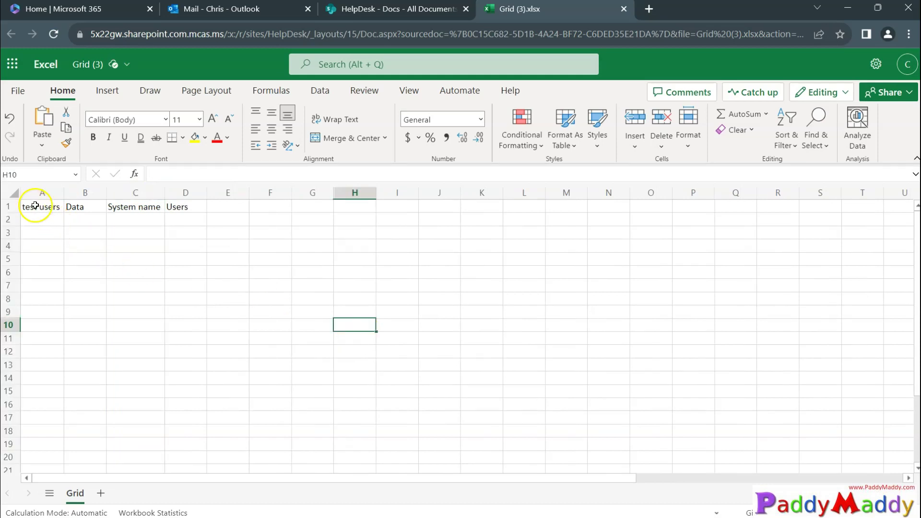
- Select the range A1:D7 and bring up its context menu
left_click_drag(35, 207, 179, 217)
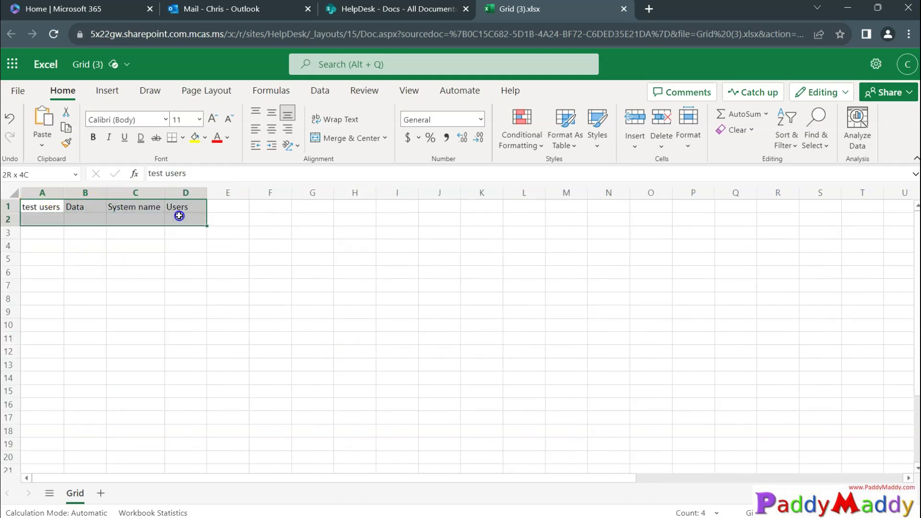
left_click_drag(179, 216, 201, 290)
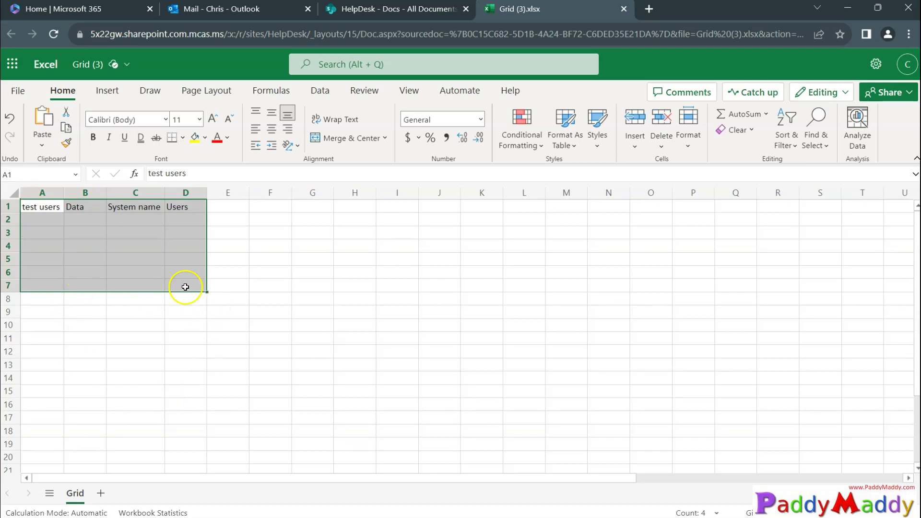
right_click(178, 238)
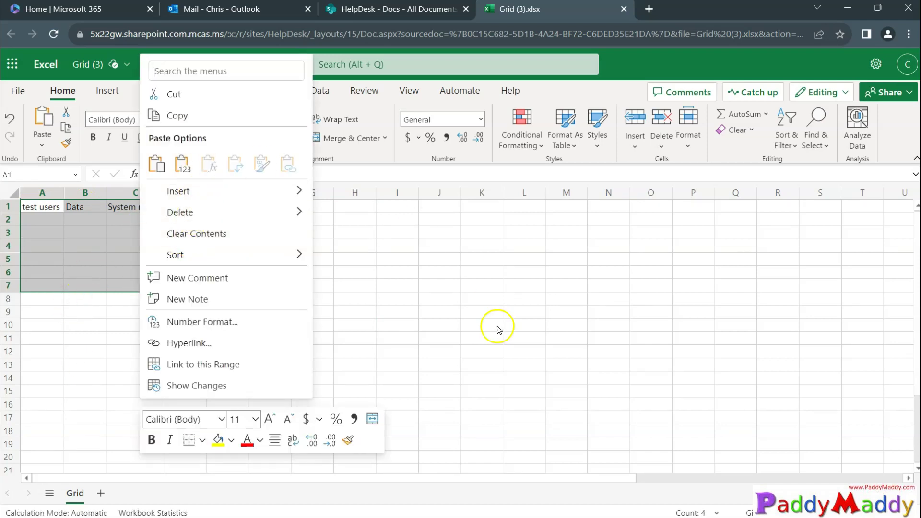
left_click(511, 360)
right_click(189, 264)
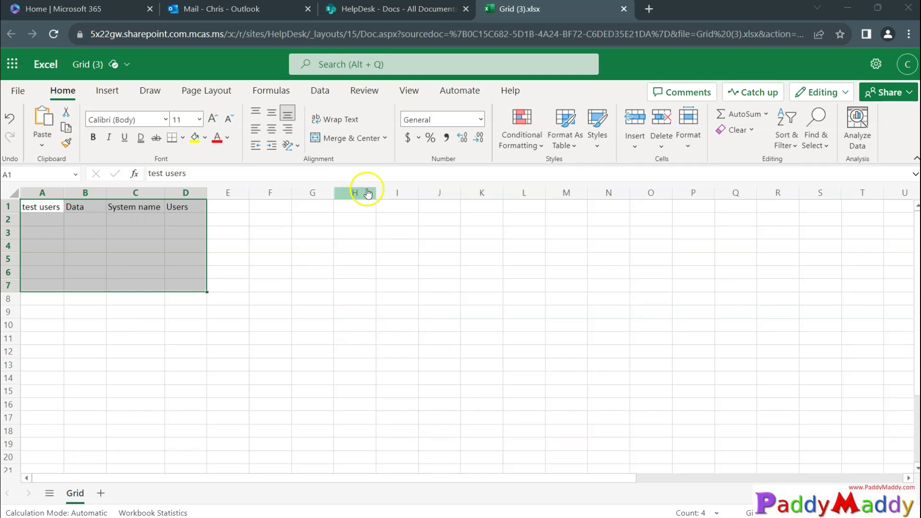
- Close the Grid (3) workbook tab with Ctrl+W, returning to the HelpDesk Docs library
key("ctrl+w")
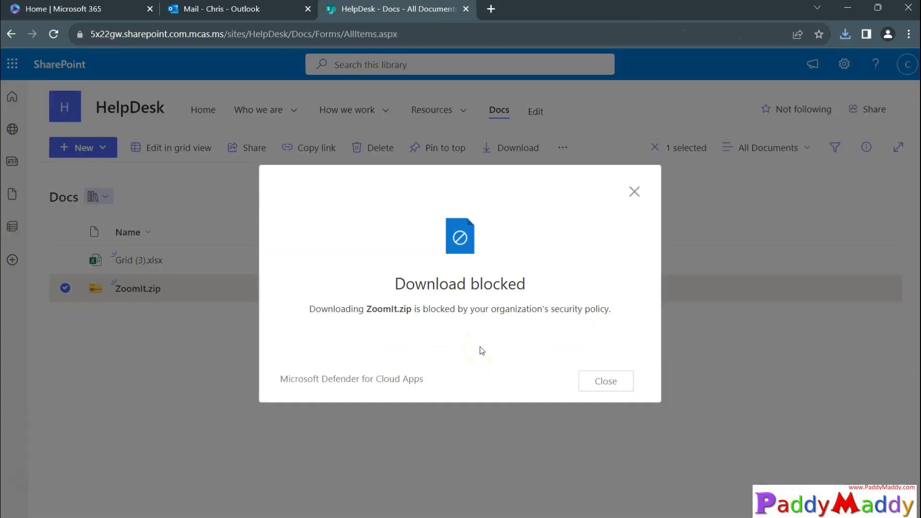